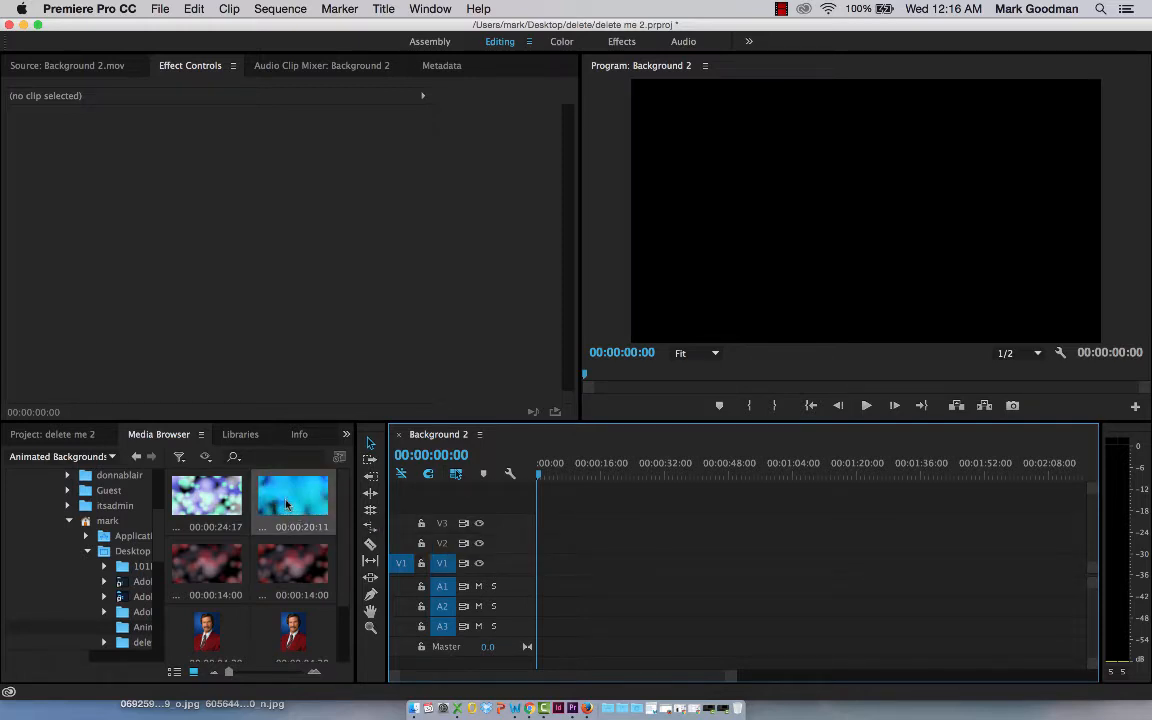
Step: Place the blue Background 2 clip at the start of V1 and the portrait image above it on V2, extended to the background's length
drag(281, 519, 545, 572)
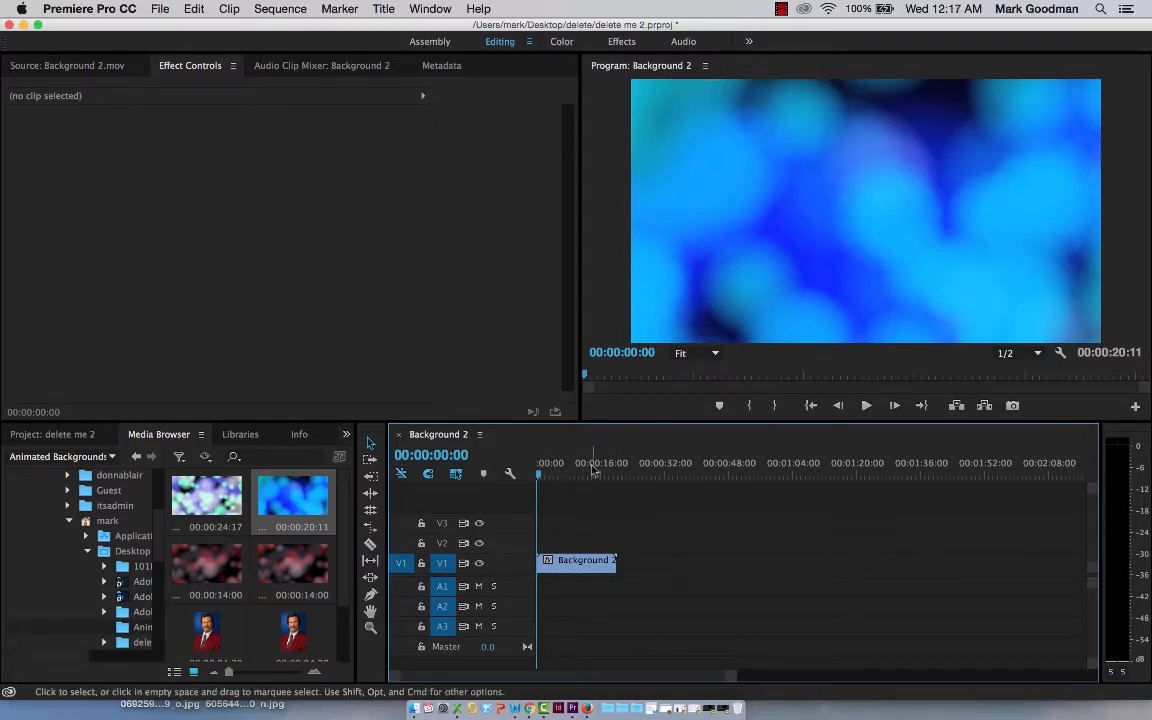
double_click(295, 638)
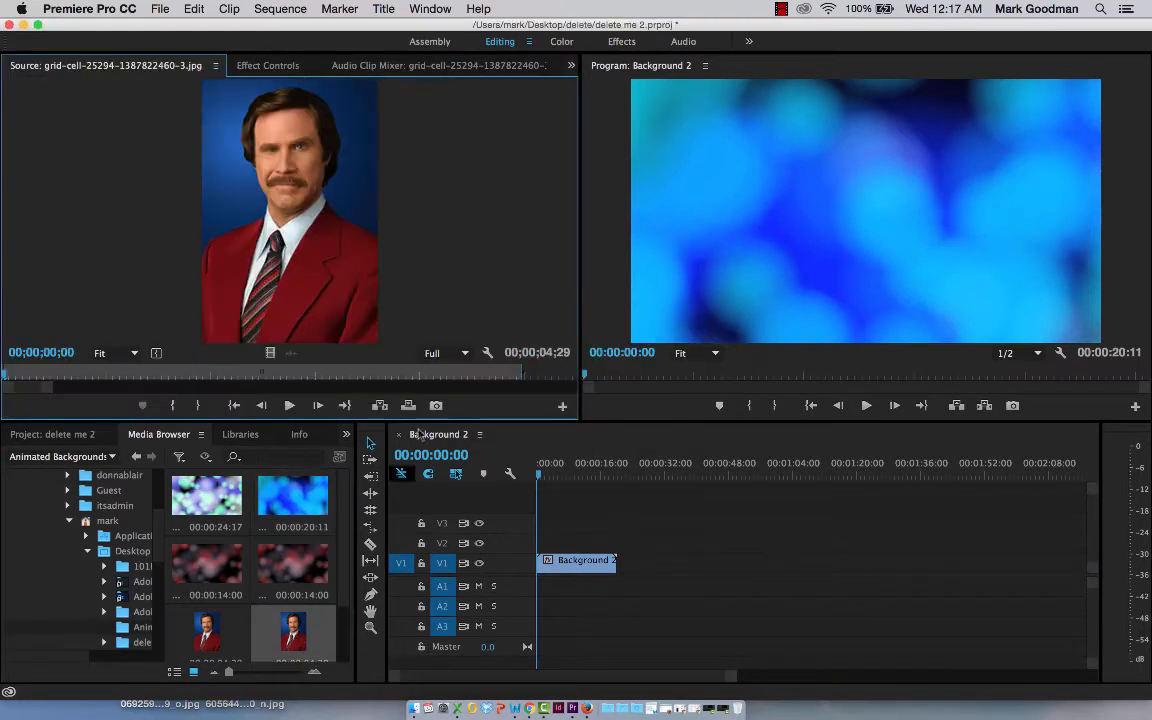
drag(343, 258, 546, 545)
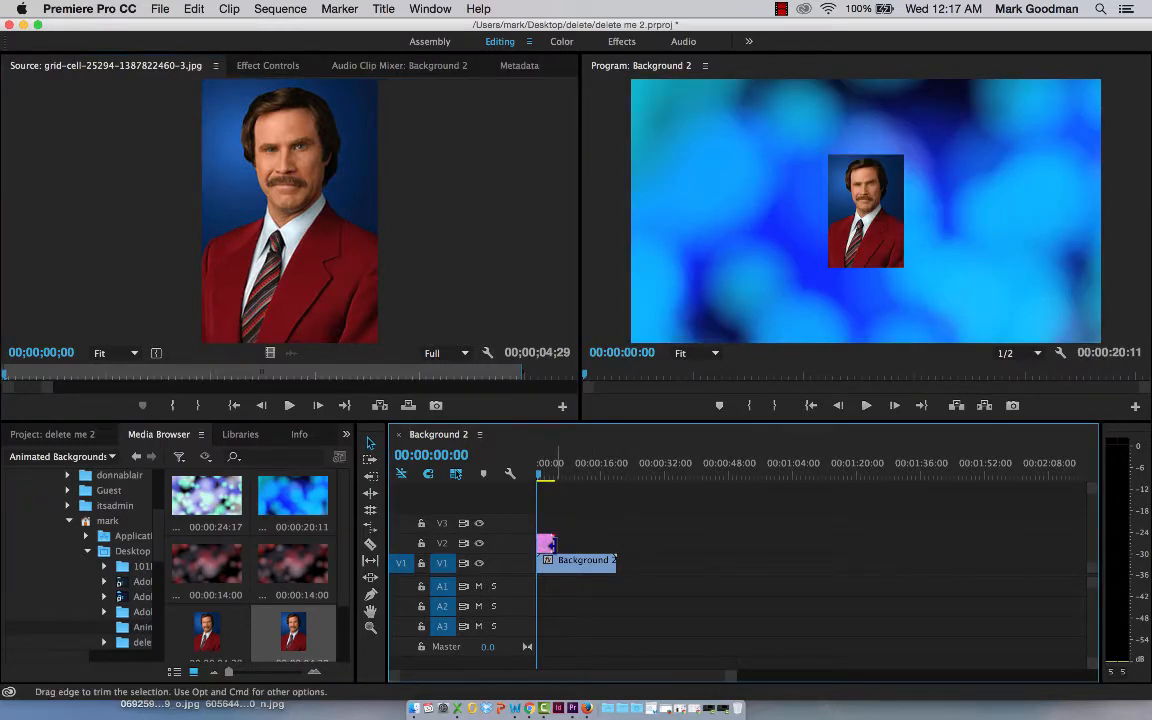
drag(550, 543, 613, 543)
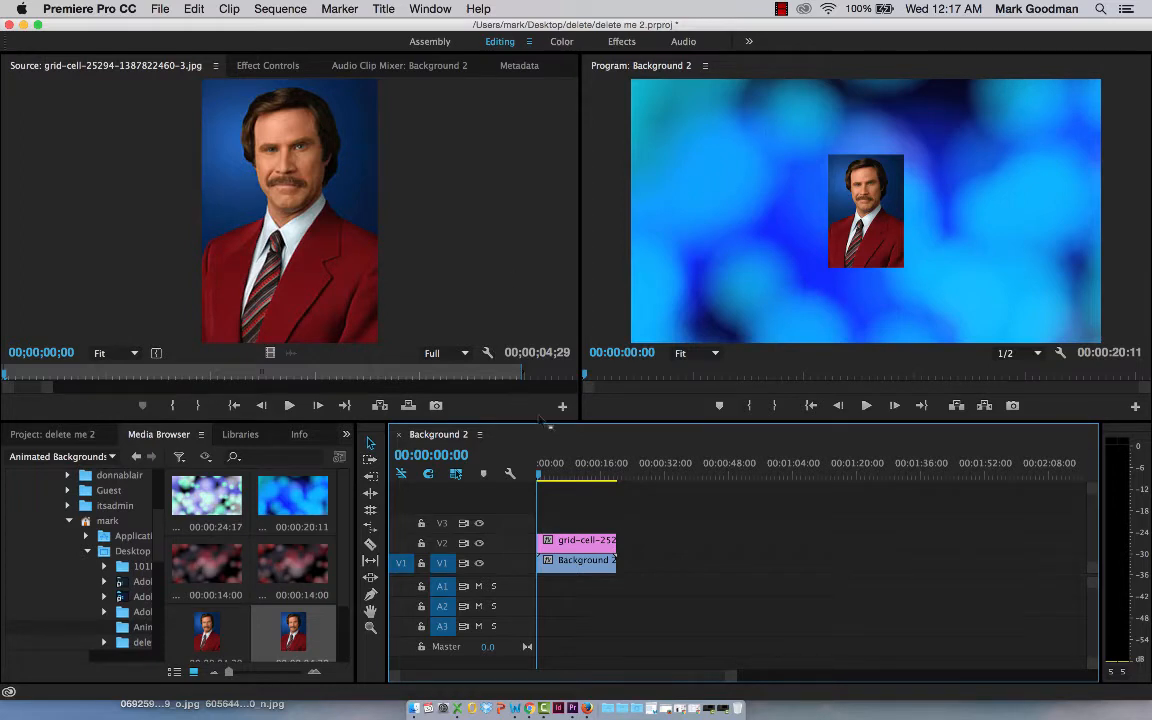
Step: Scale the portrait image on V2 to 201 and move it to position 993, 545
double_click(592, 541)
click(392, 66)
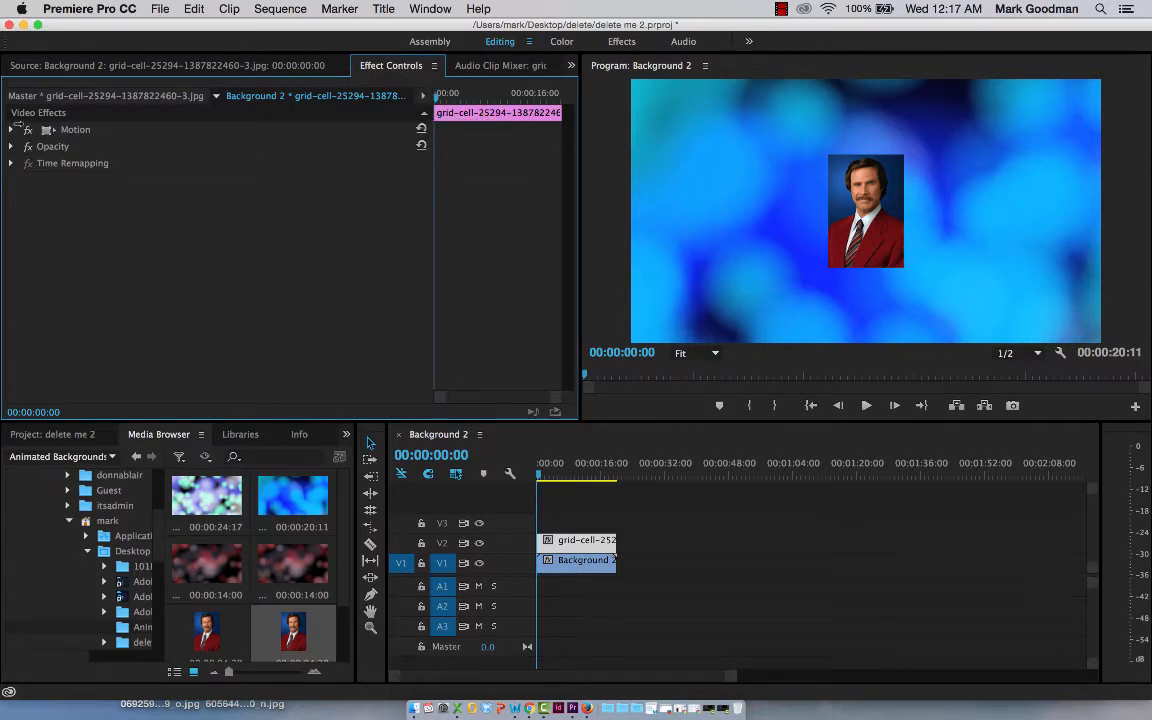
click(12, 131)
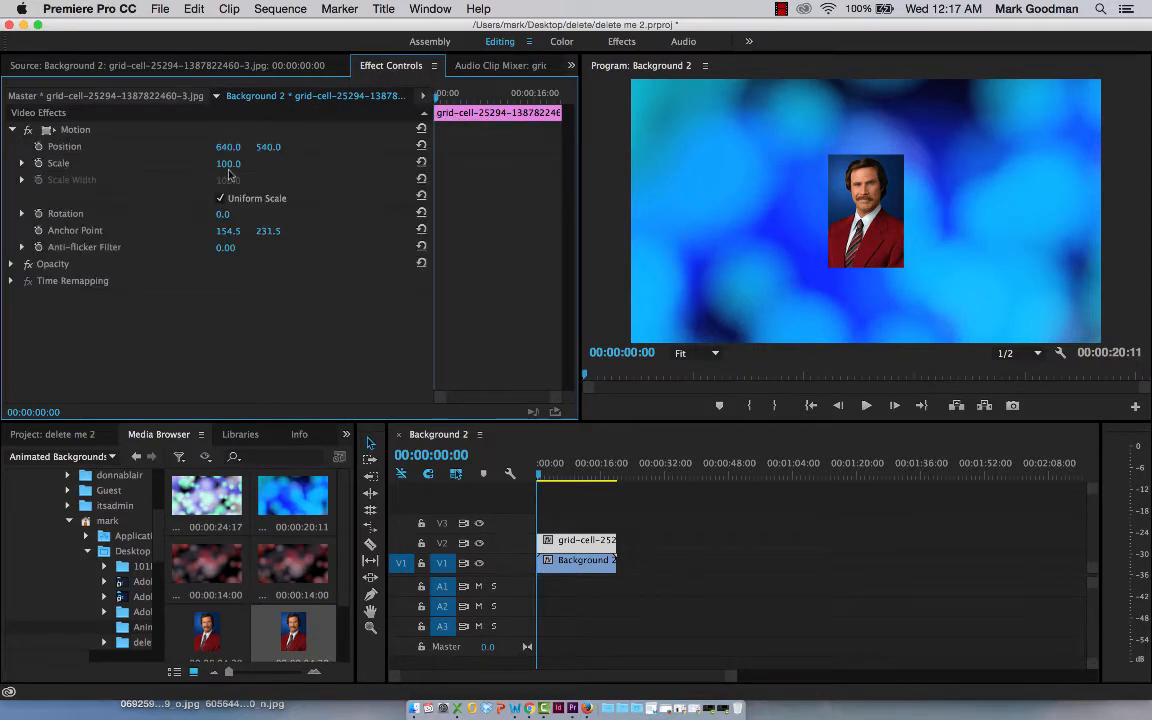
drag(228, 163, 329, 163)
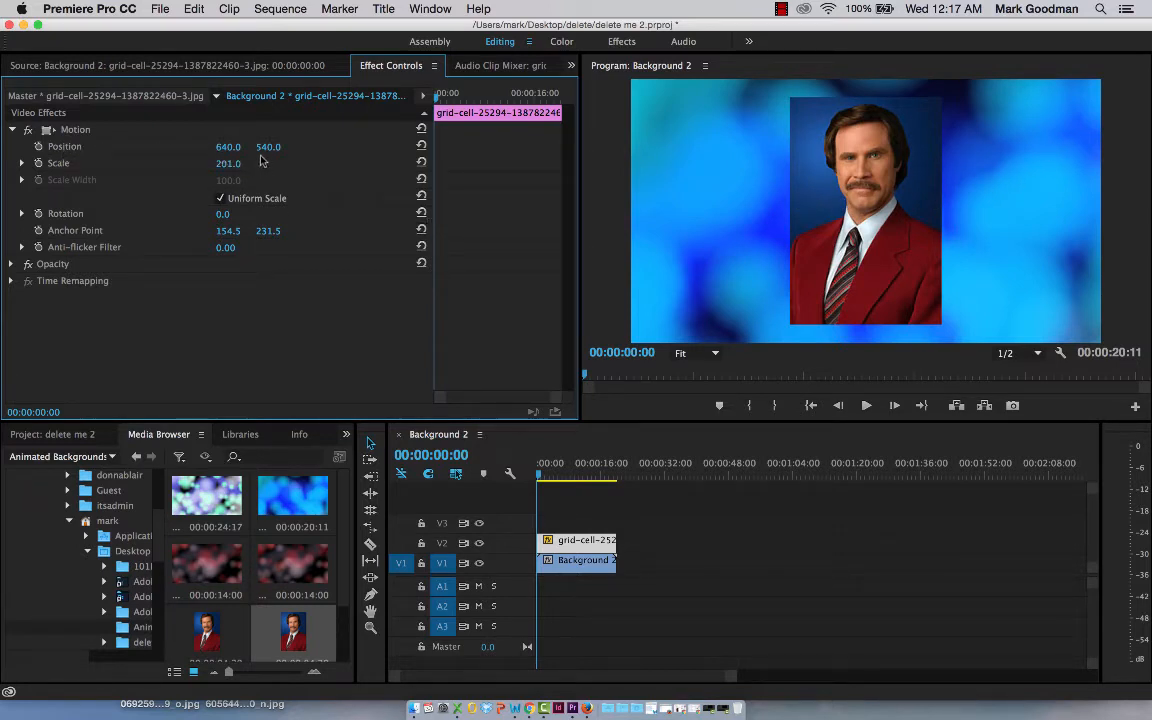
drag(266, 147, 575, 147)
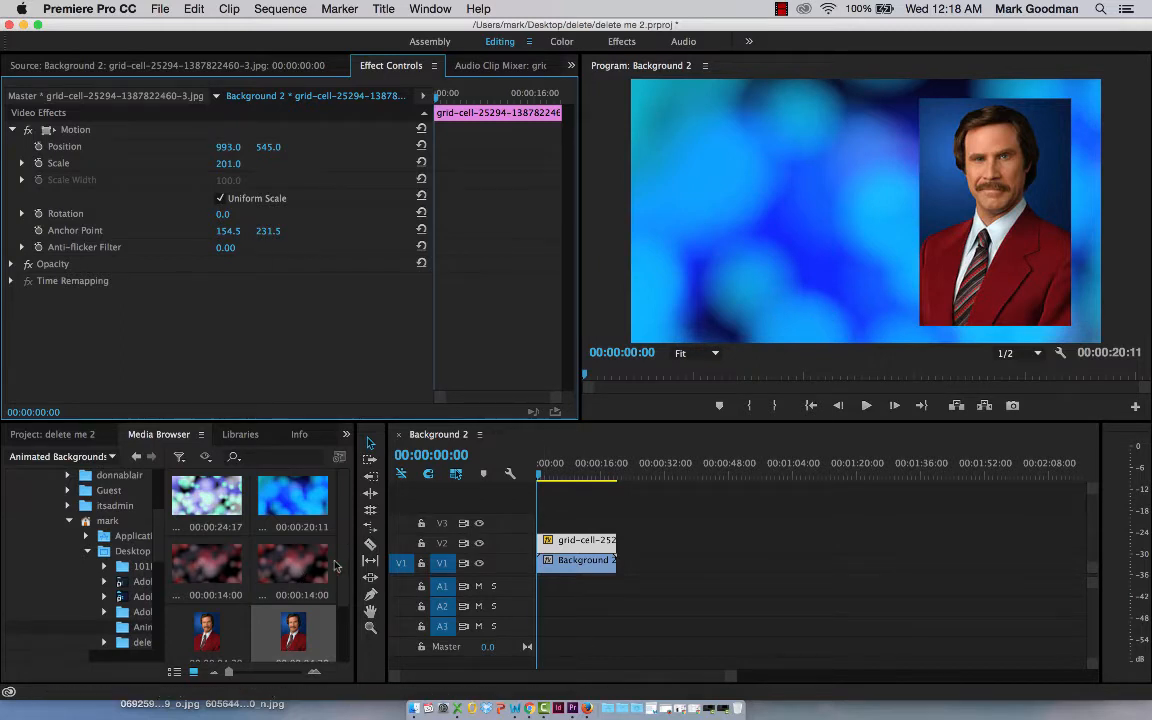
Step: Create a new default still title named "Ron Text"
click(383, 9)
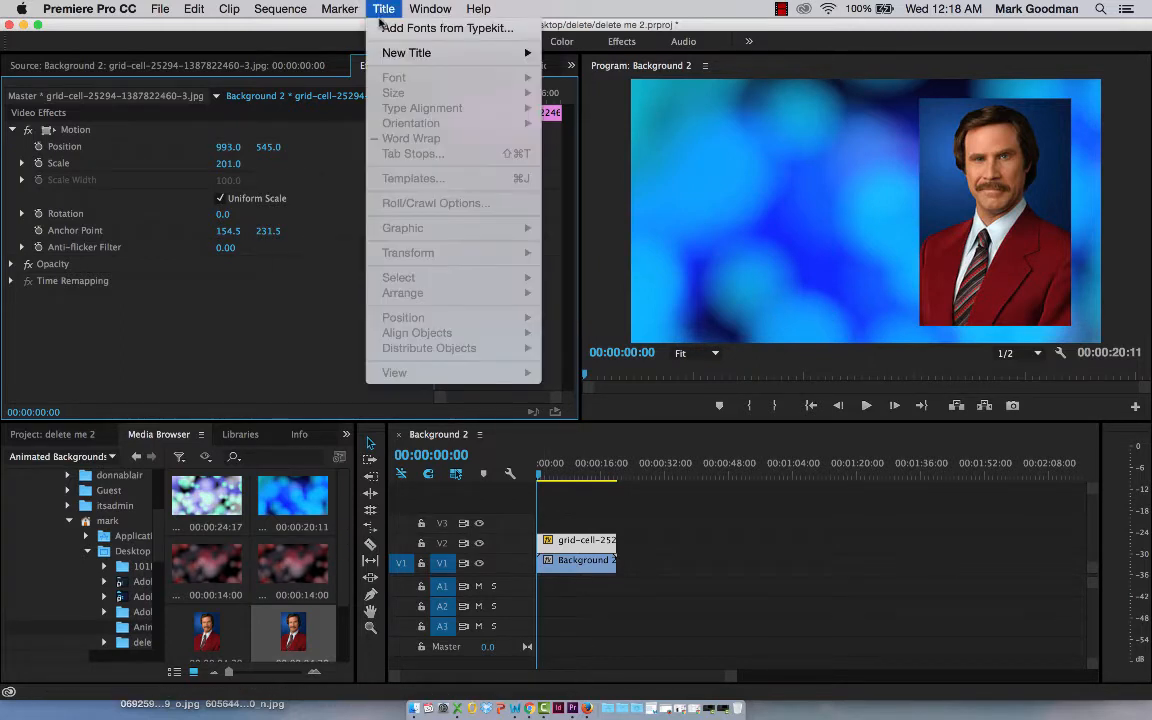
mouse_move(378, 53)
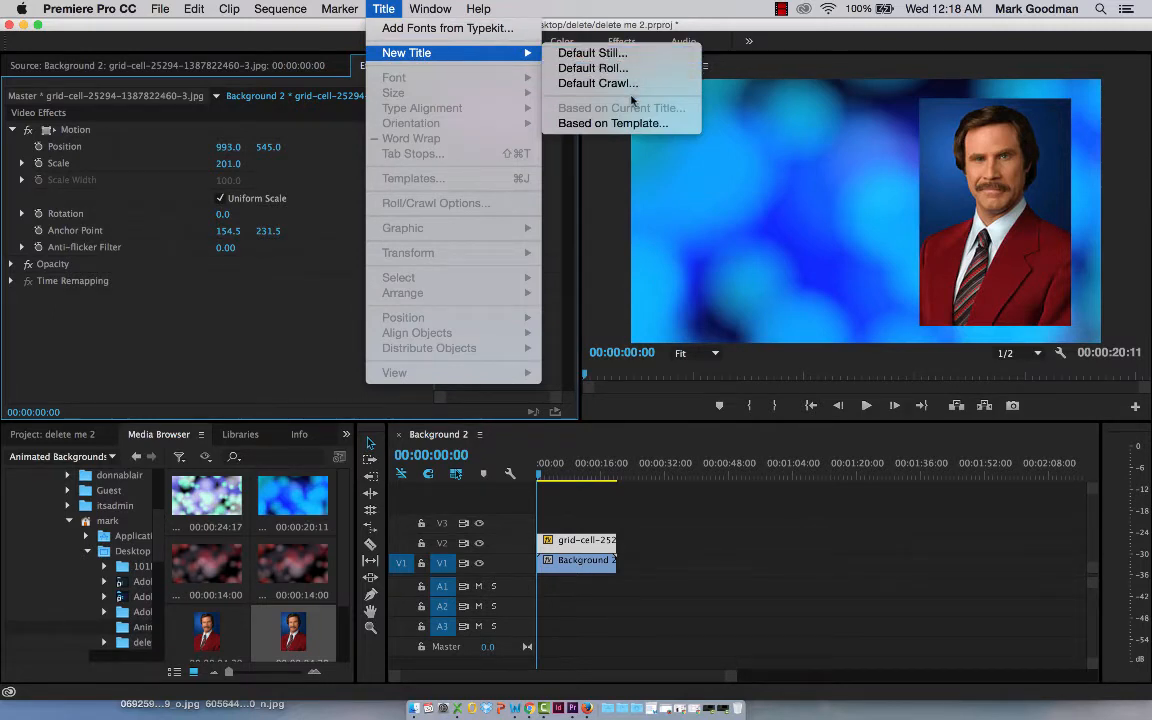
click(570, 52)
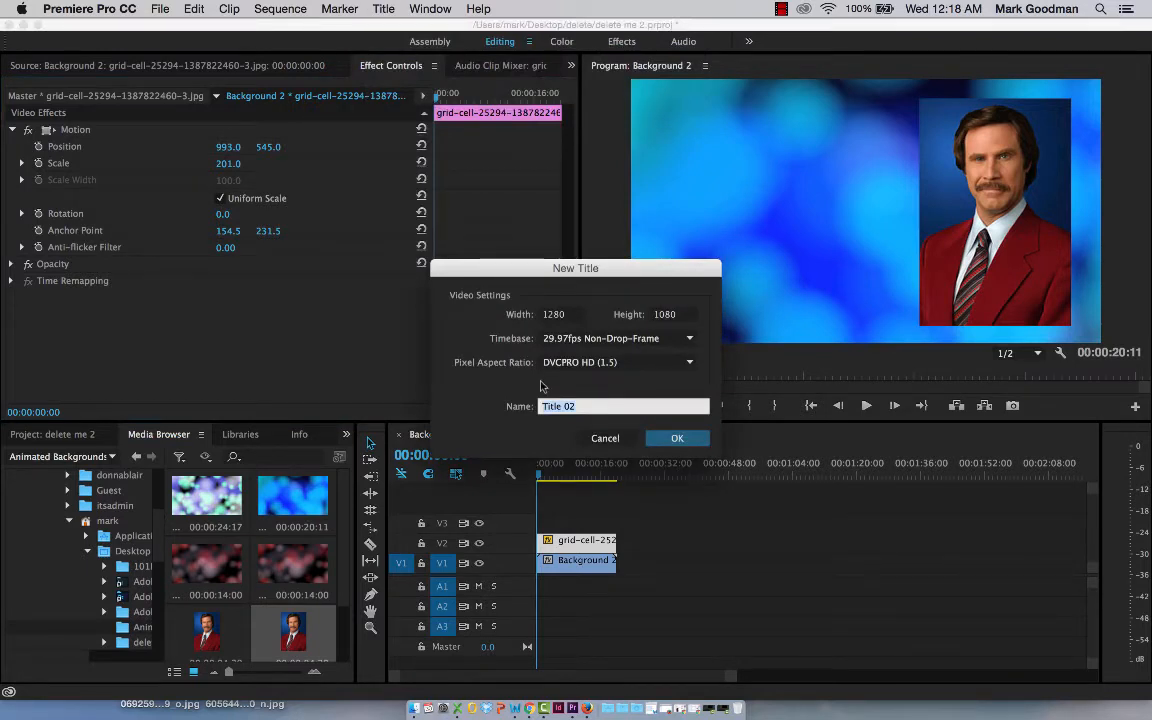
text(Ron Text)
key(Return)
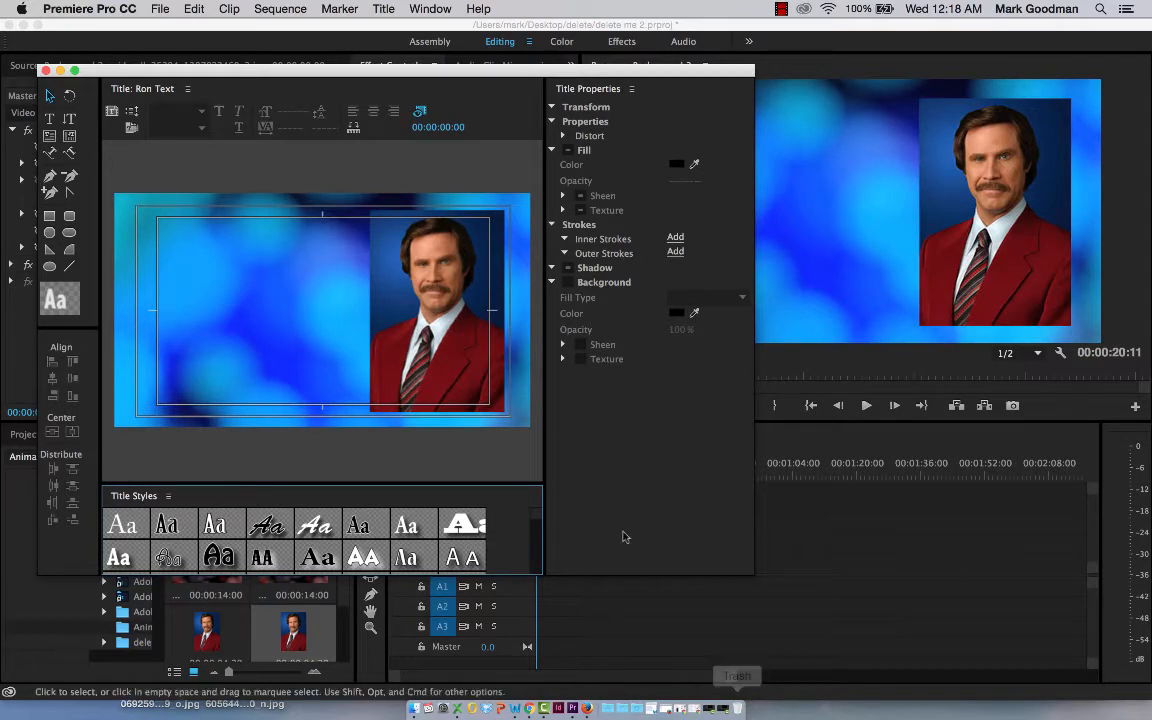
Step: Look through the available title styles and choose the white outlined Orator Std style
scroll(534, 527, down, 2)
scroll(534, 527, down, 5)
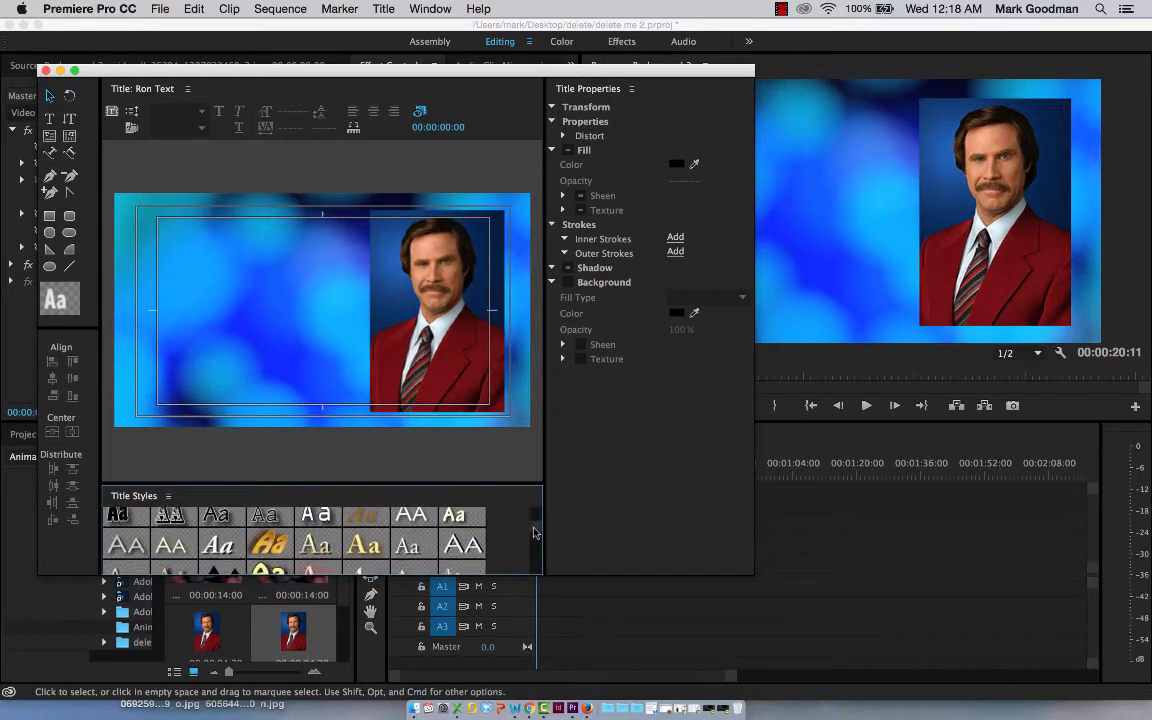
scroll(533, 546, down, 5)
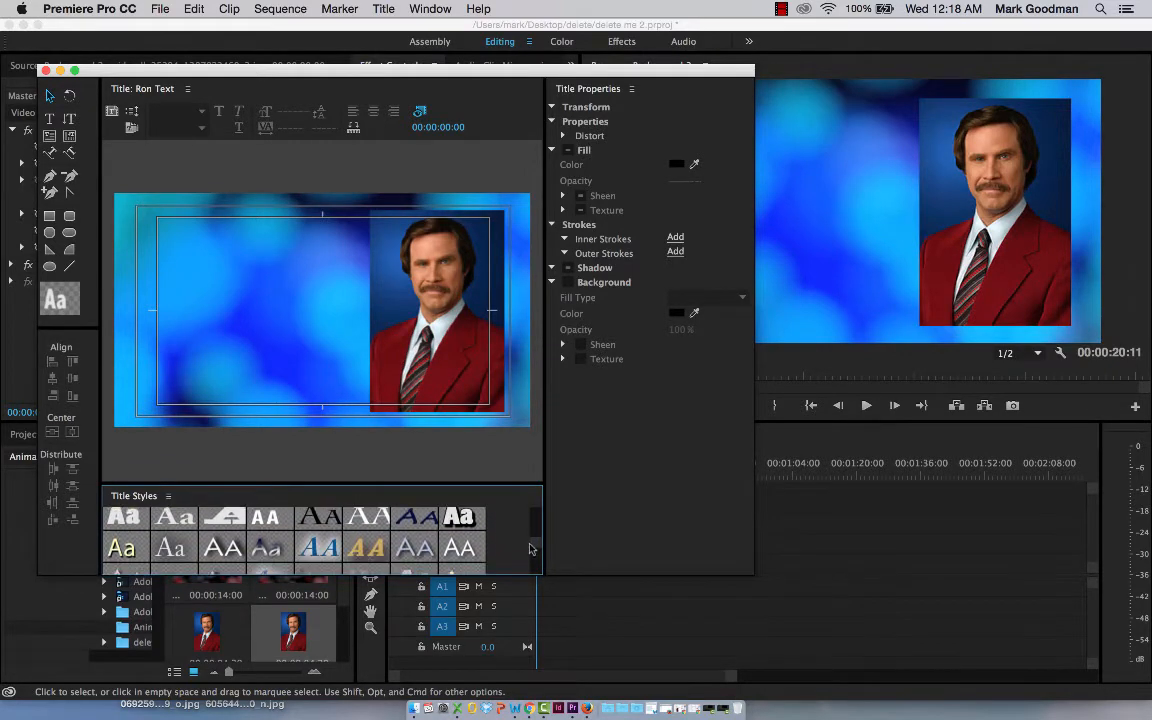
scroll(531, 559, down, 3)
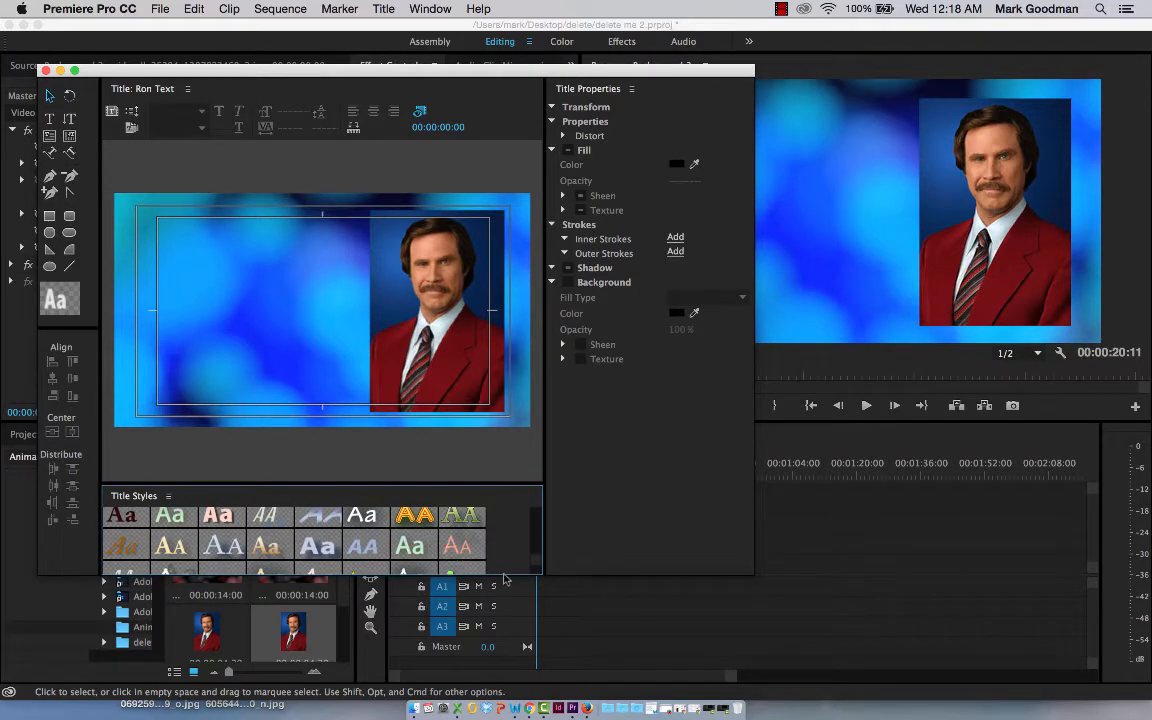
scroll(534, 560, down, 4)
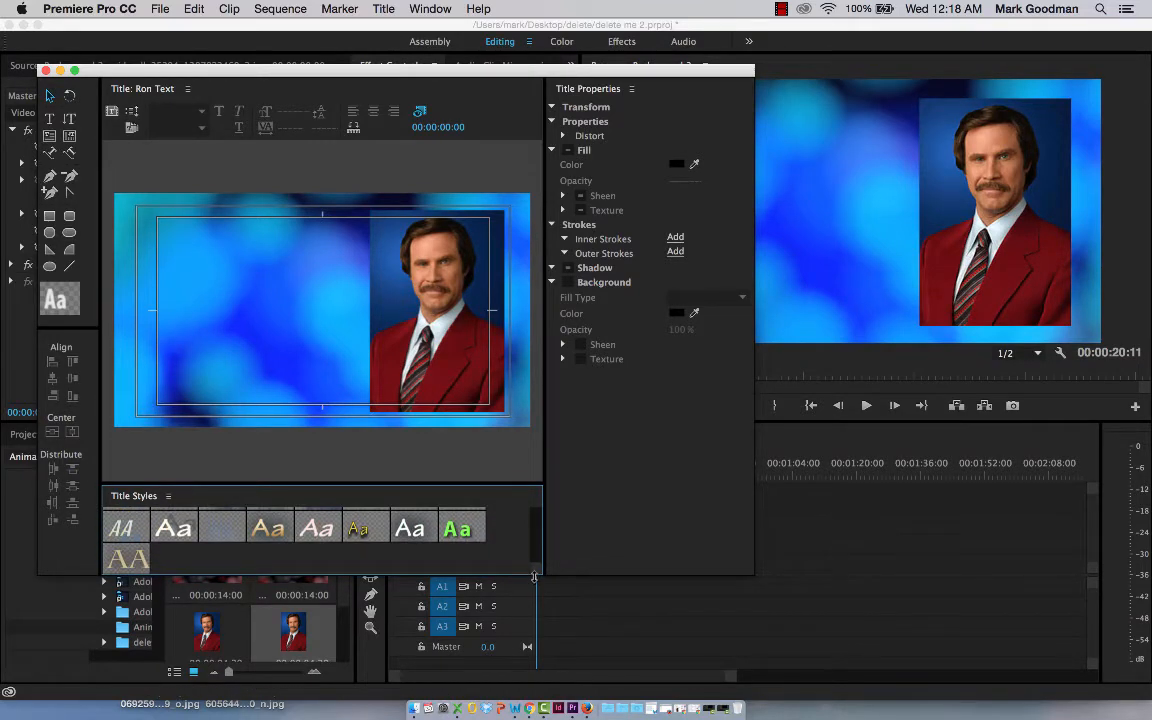
drag(534, 577, 535, 514)
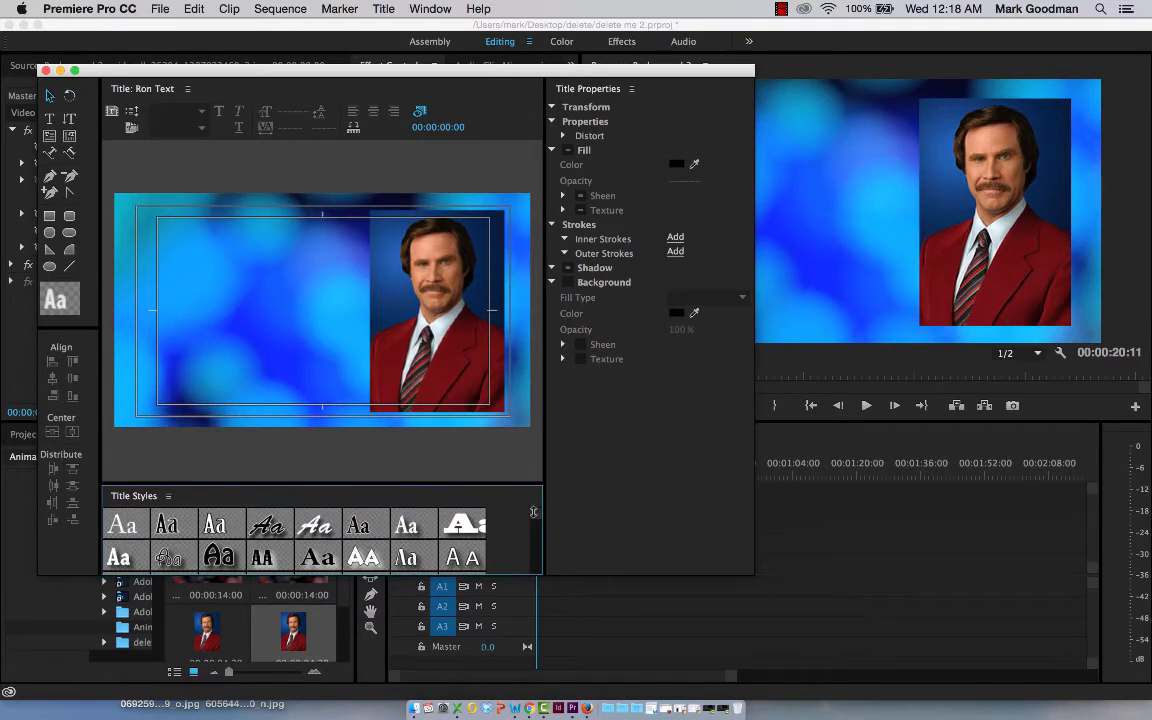
scroll(532, 515, down, 1)
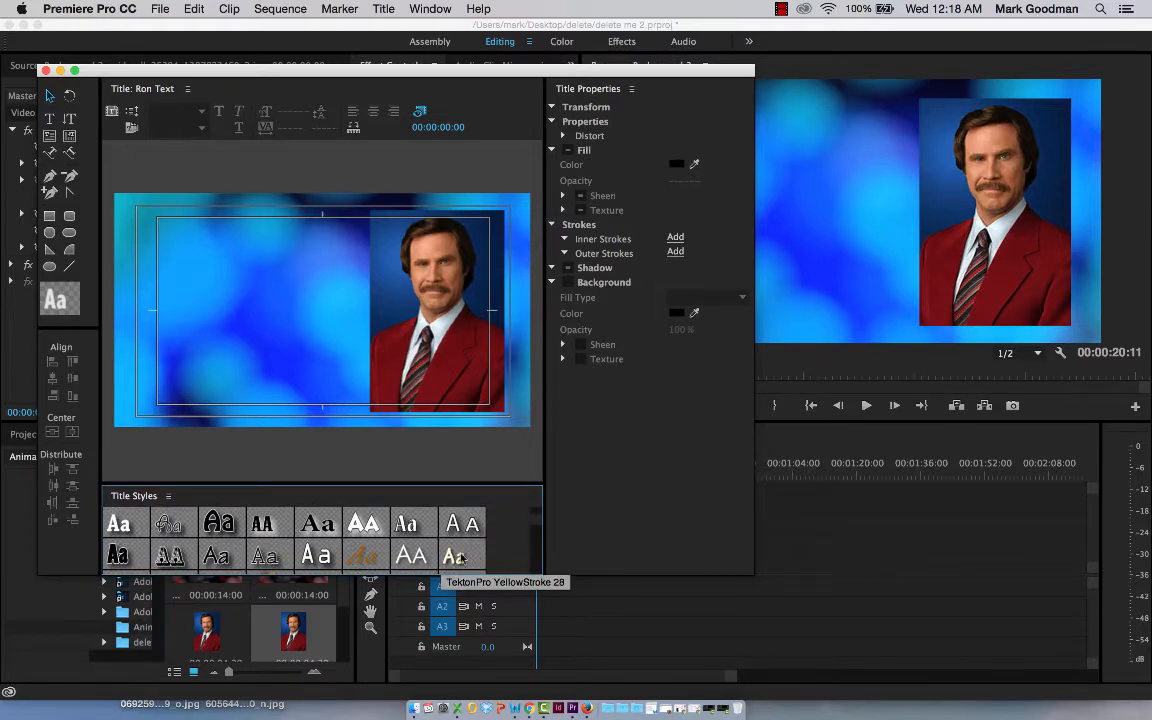
scroll(537, 524, up, 1)
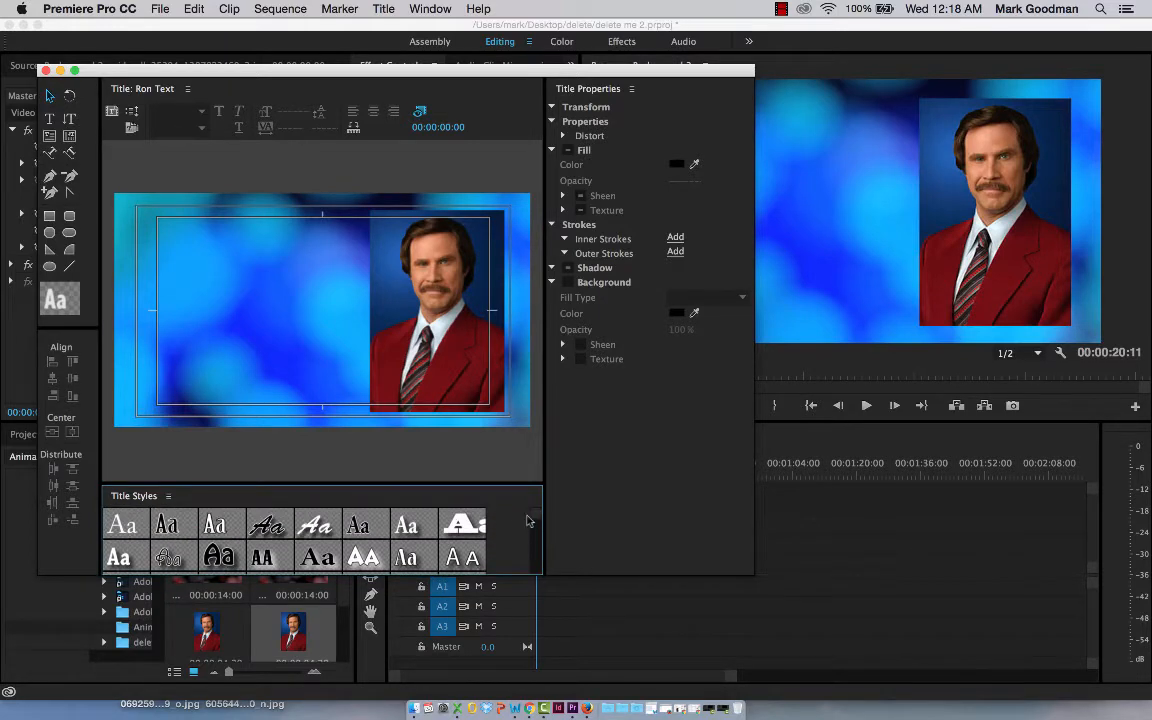
click(458, 553)
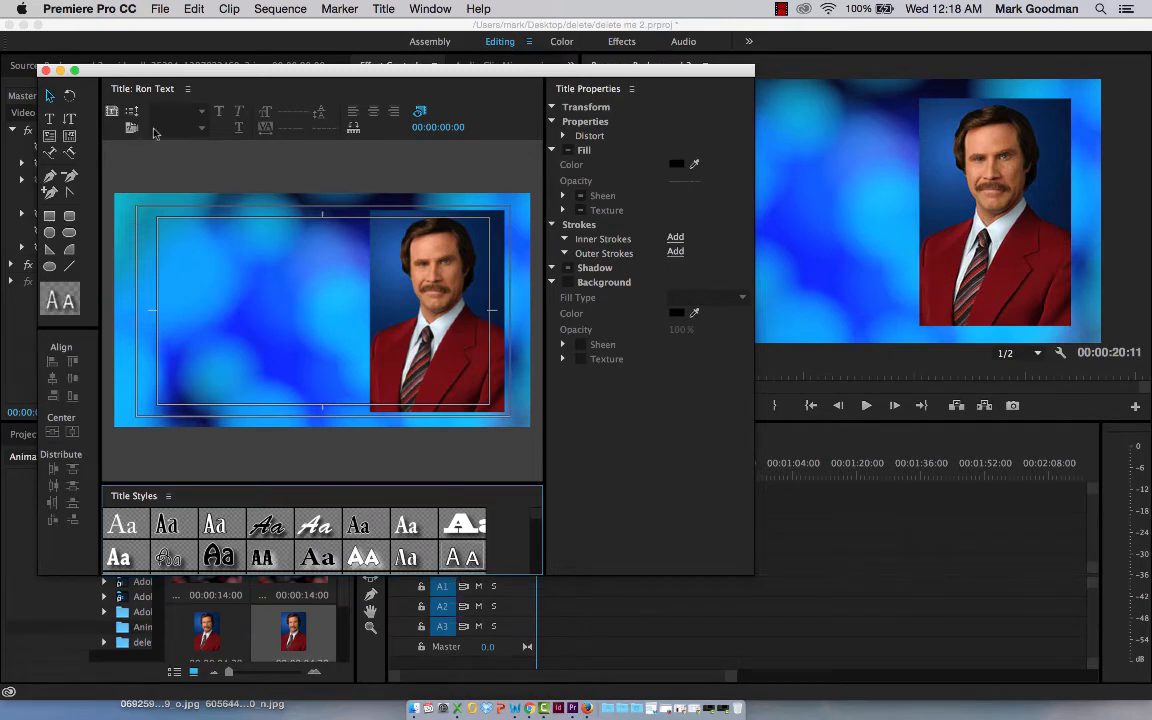
Step: Draw a text box beside the portrait within the title margins and adjust it to about 978 wide and 916 high
click(50, 118)
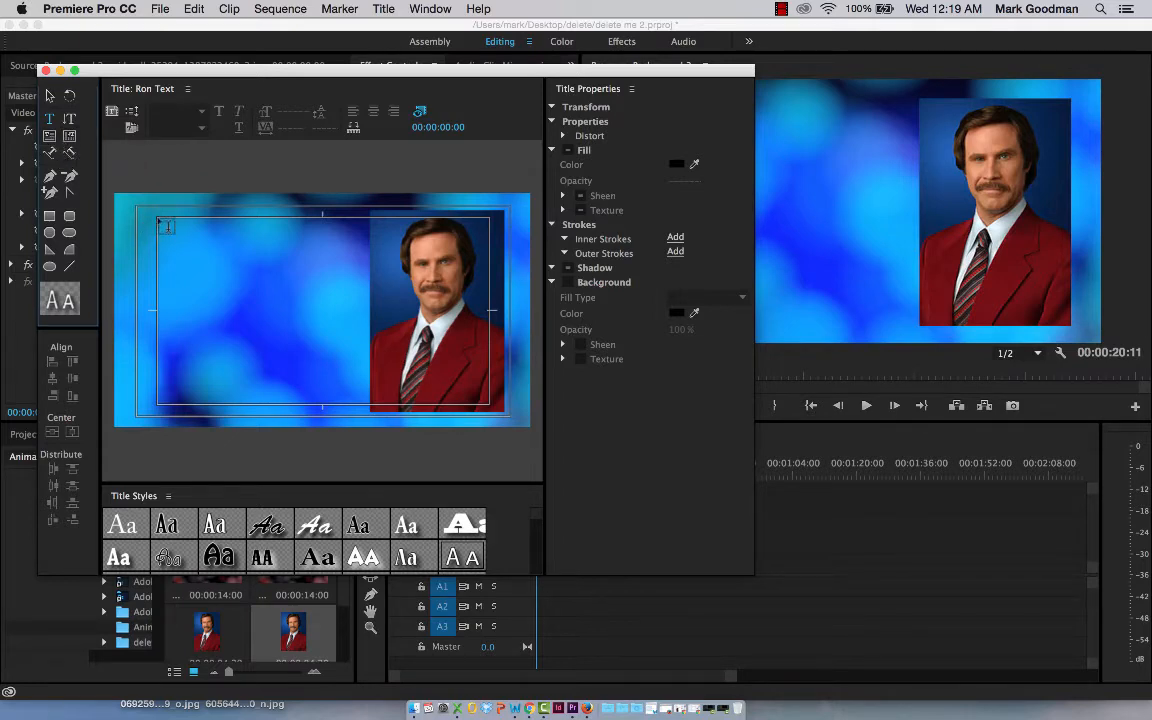
drag(166, 224, 372, 412)
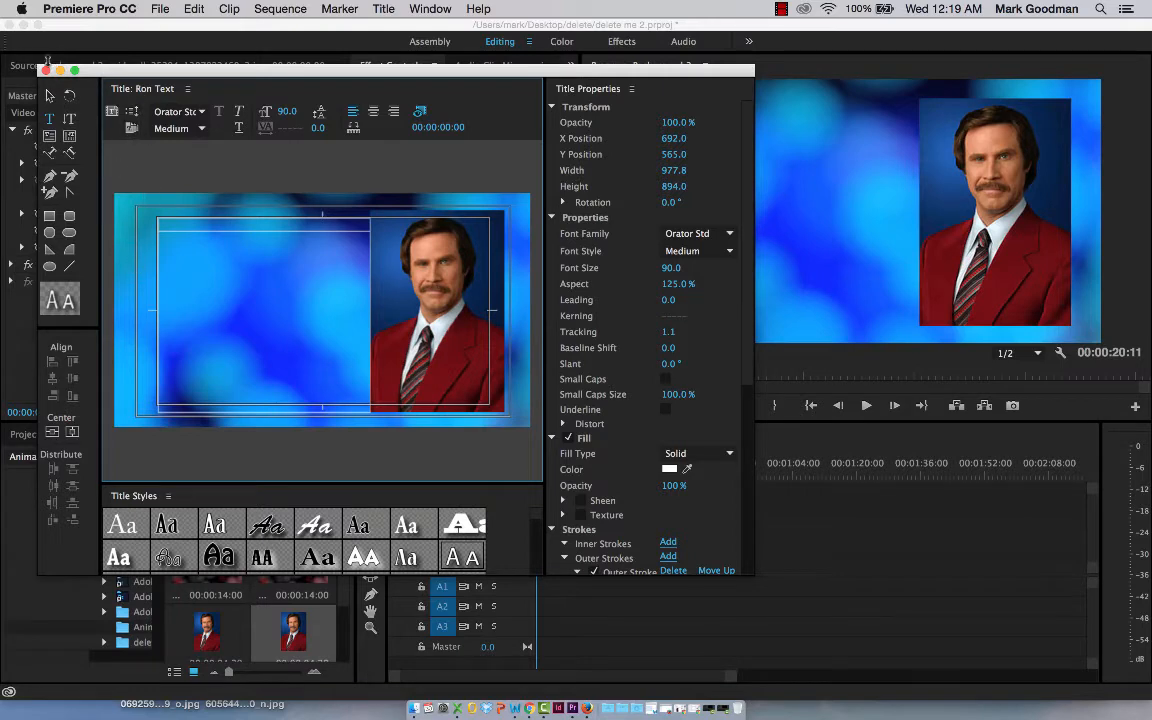
click(51, 97)
click(265, 216)
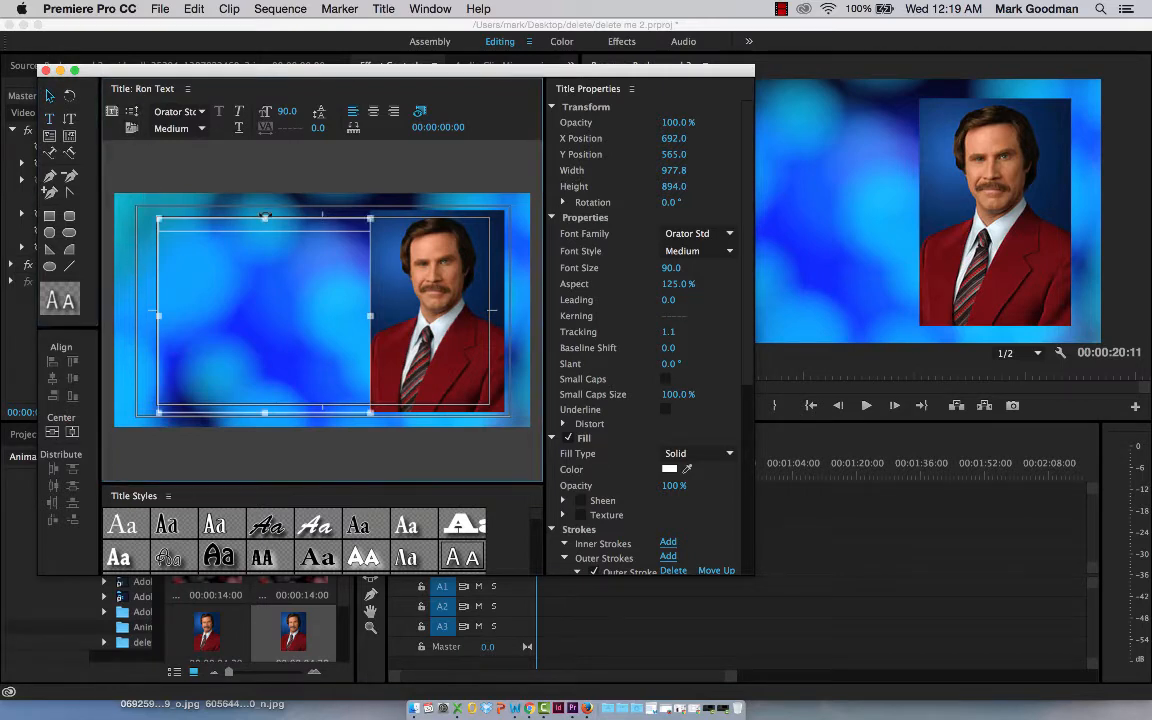
drag(265, 217, 265, 217)
drag(264, 407, 265, 412)
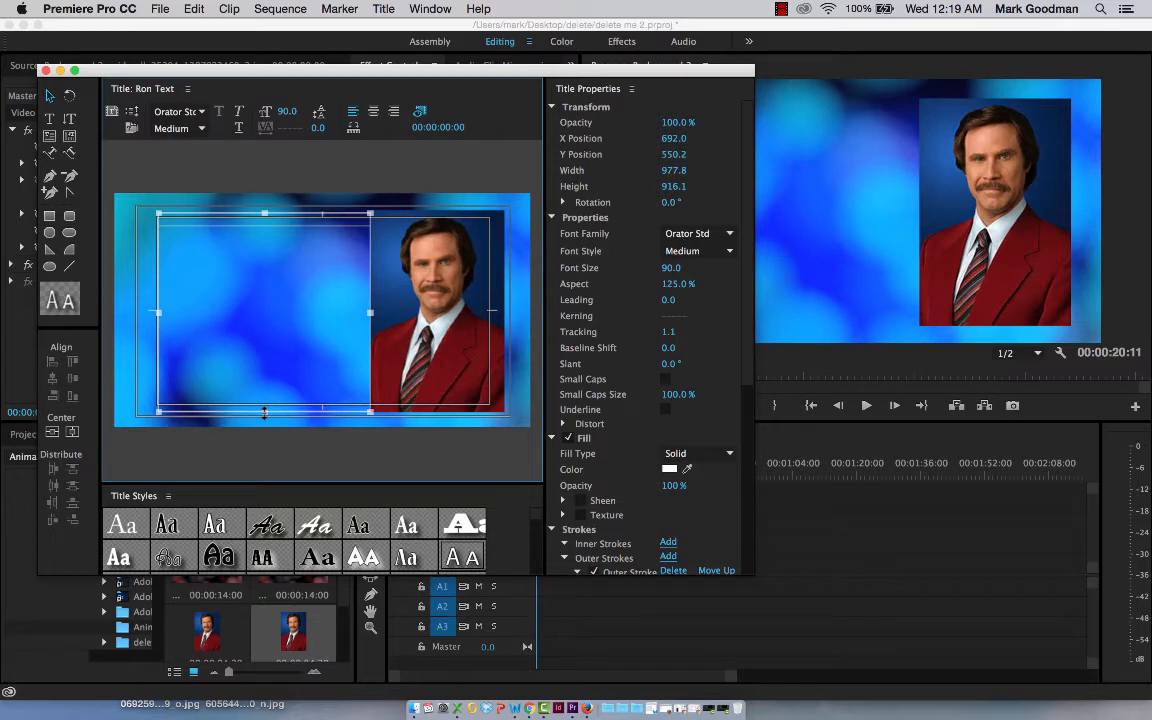
Step: Enter "RON BURGUNDY" as the first line of the text box and set its font size to 106
click(218, 215)
text(RON BURG)
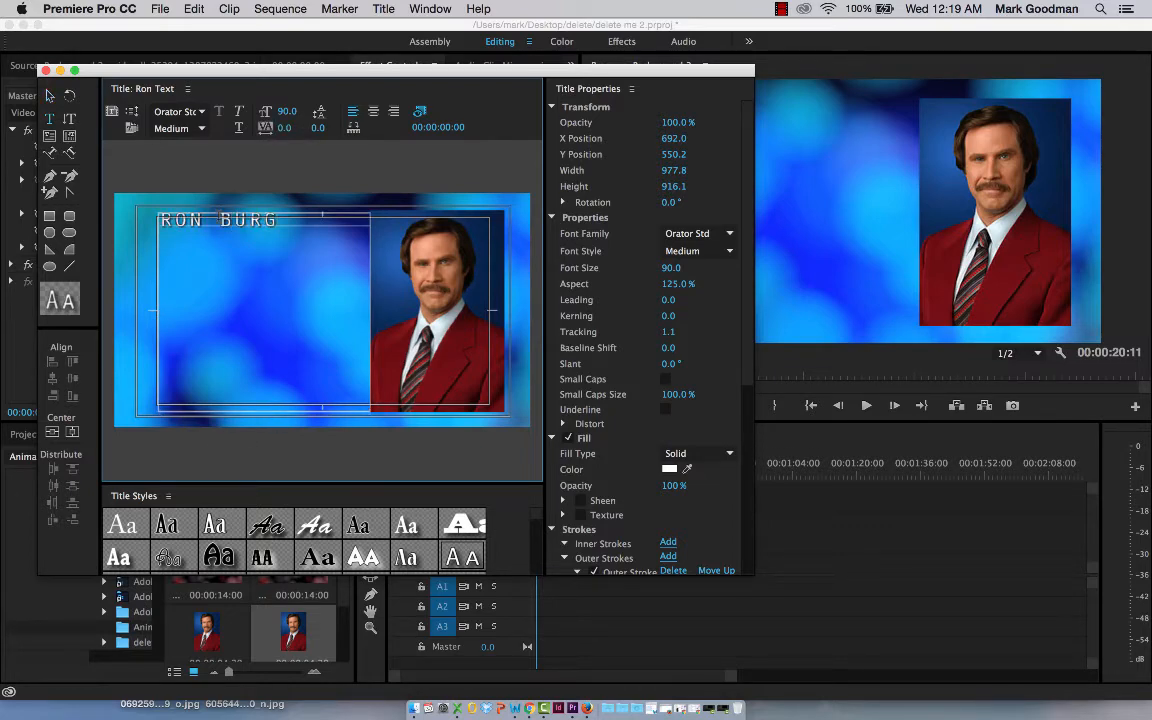
text(UNDY)
key(super+a)
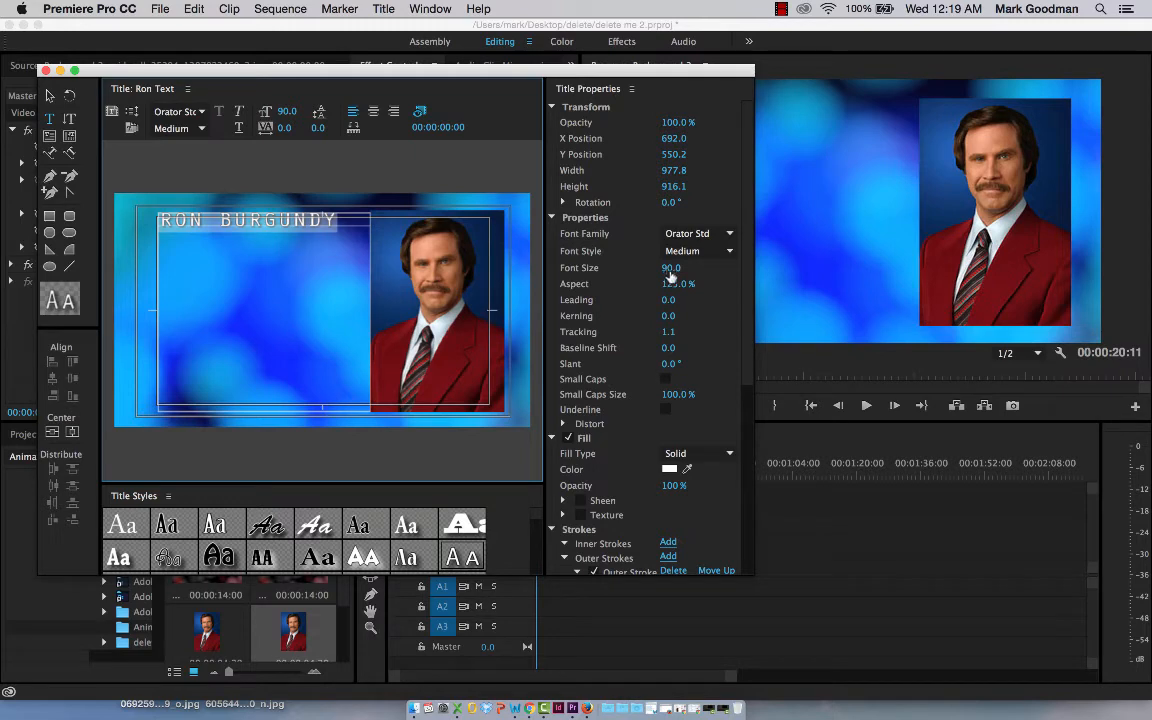
drag(668, 268, 684, 268)
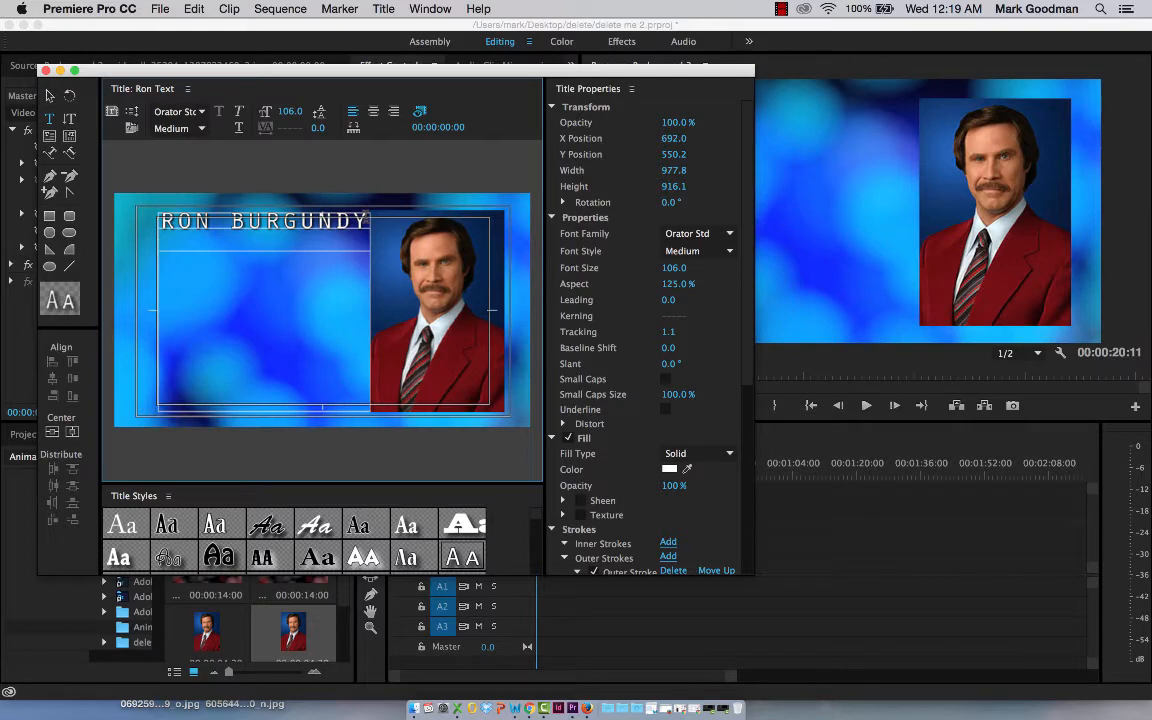
Step: Add the line "Anchor/reporter" below the name and set its font size to 77
key(Return)
text(Anchor/)
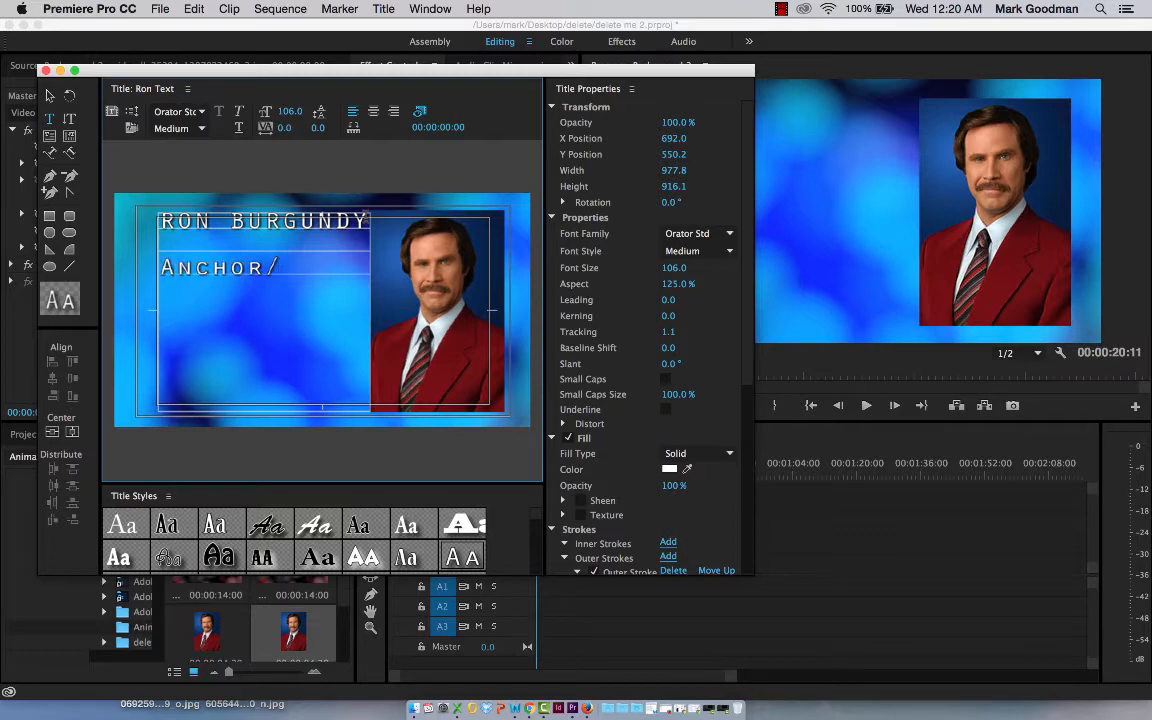
text(reporter)
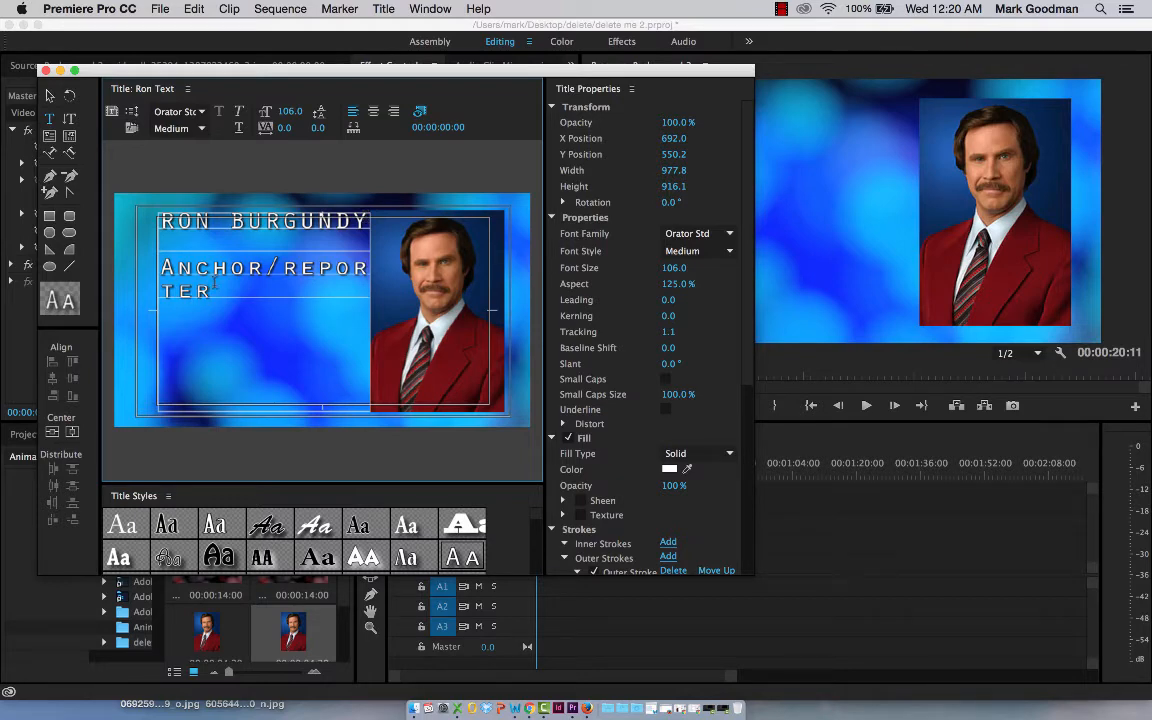
double_click(190, 262)
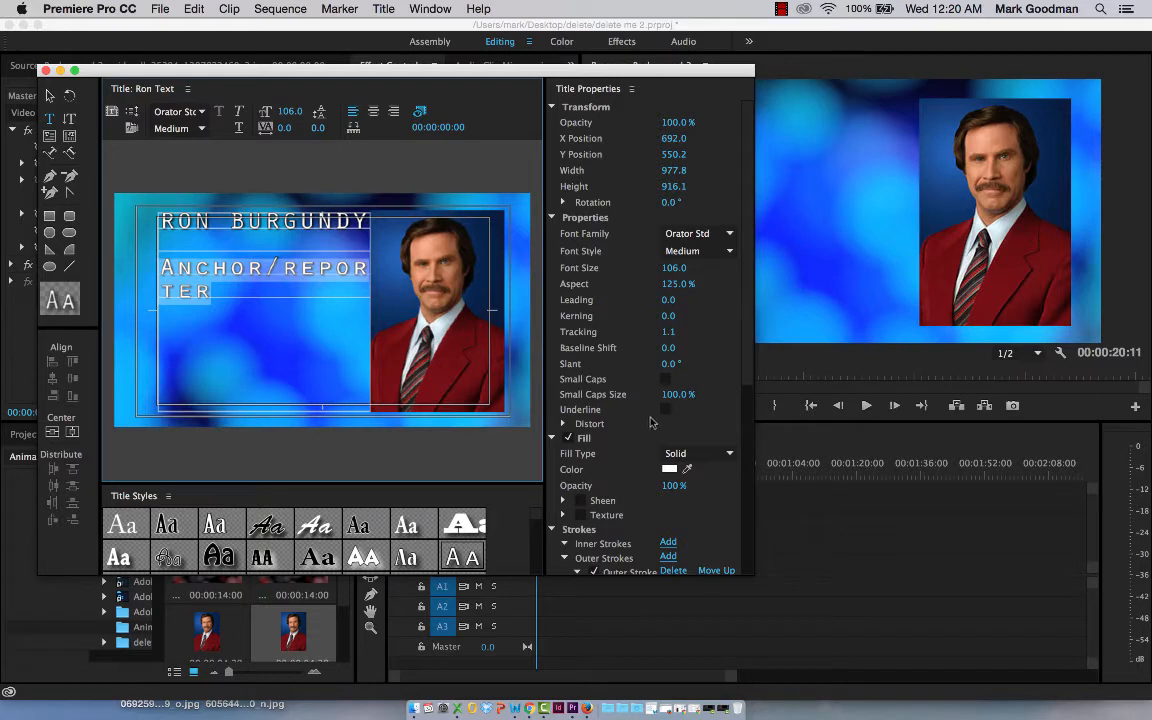
drag(674, 268, 645, 268)
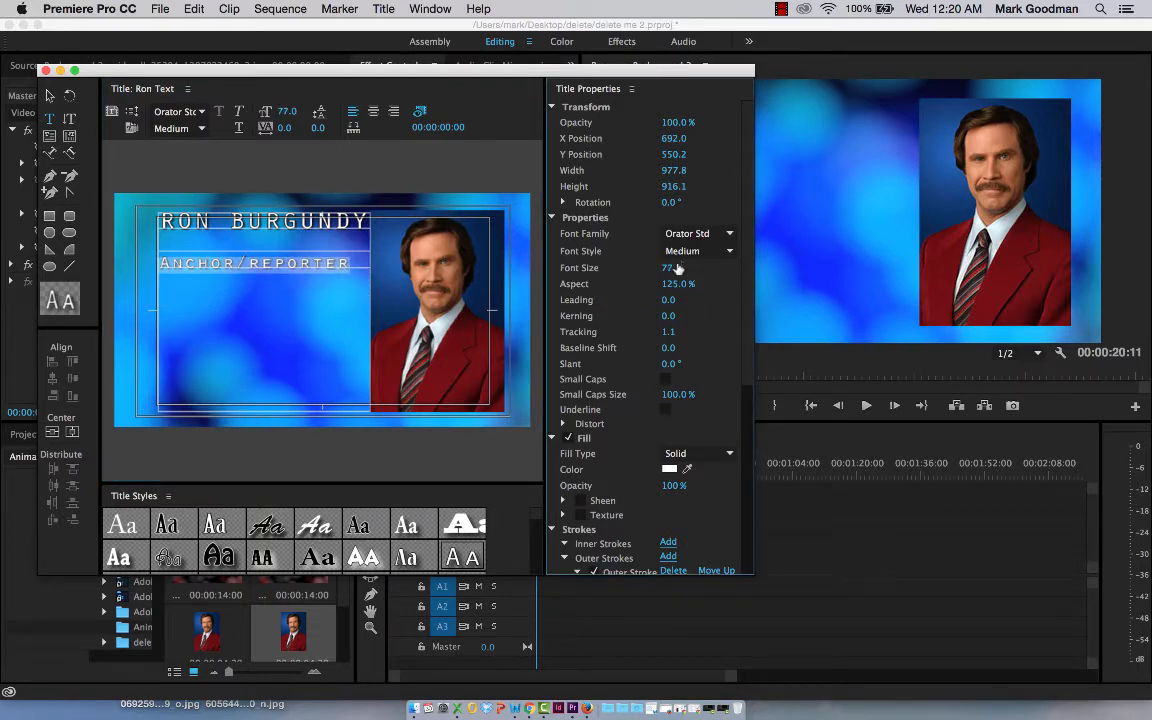
Step: Tighten the tracking of the "Anchor/reporter" line to -14.9
click(219, 263)
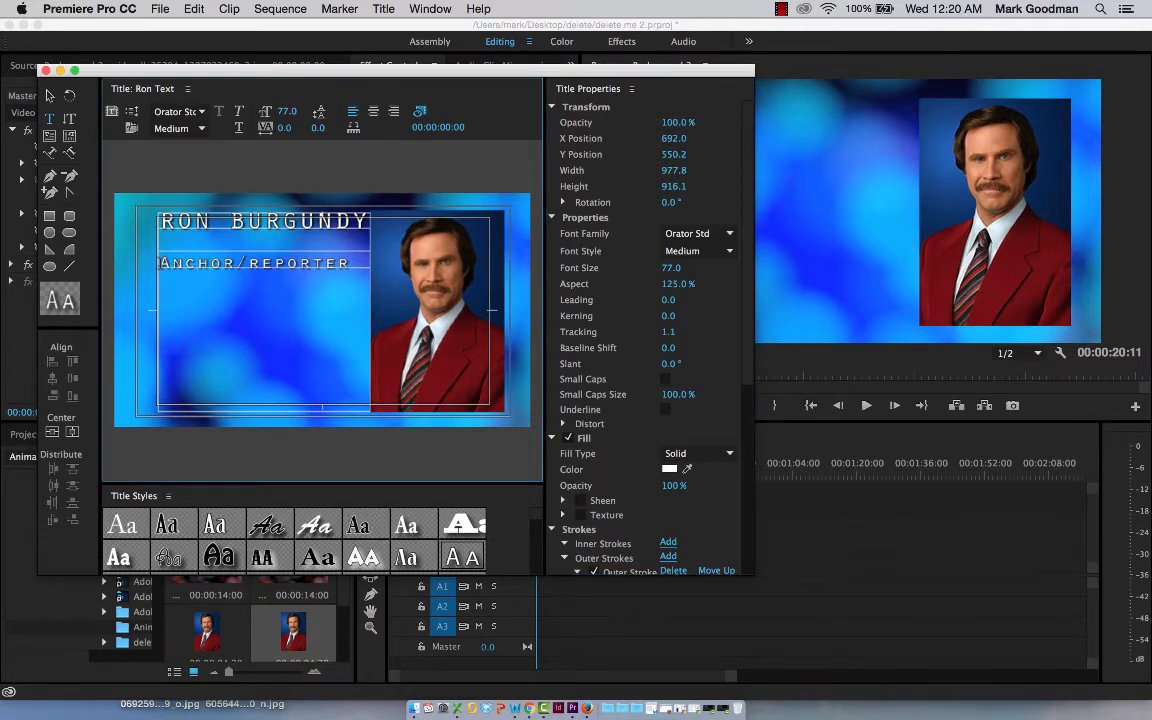
drag(162, 261, 349, 257)
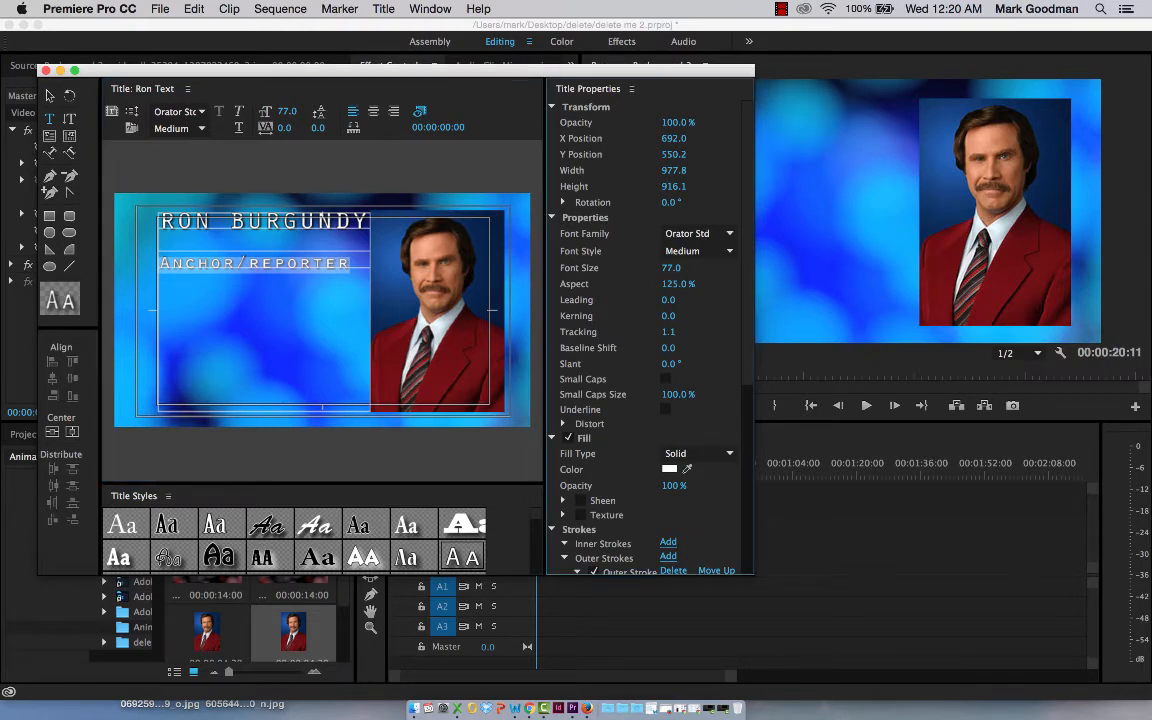
drag(669, 343, 595, 343)
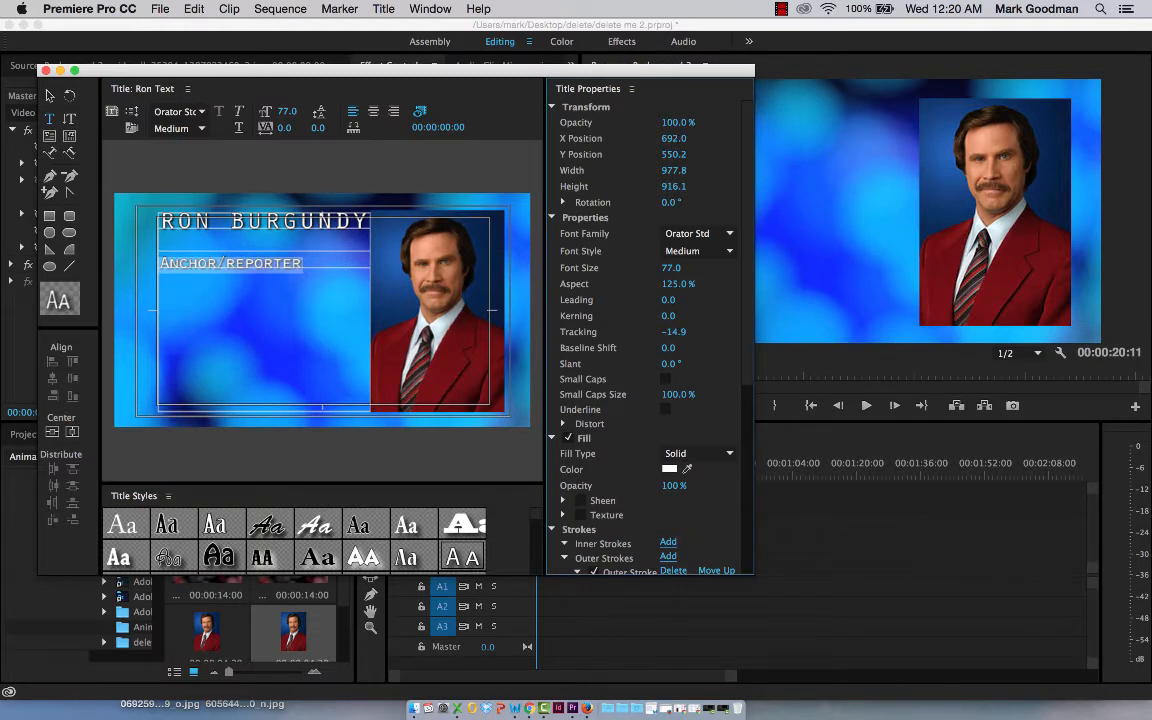
click(301, 263)
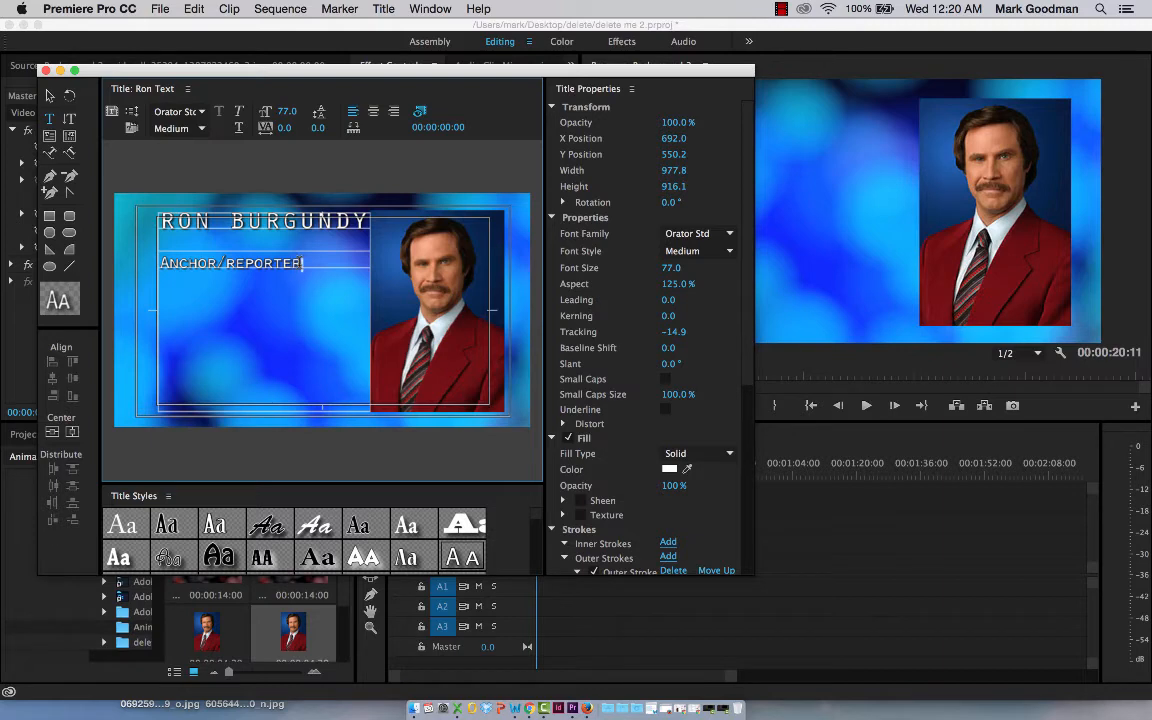
Step: Add the placeholder phone line "P: ###-###-####" below "Anchor/reporter" and close the title
key(Return)
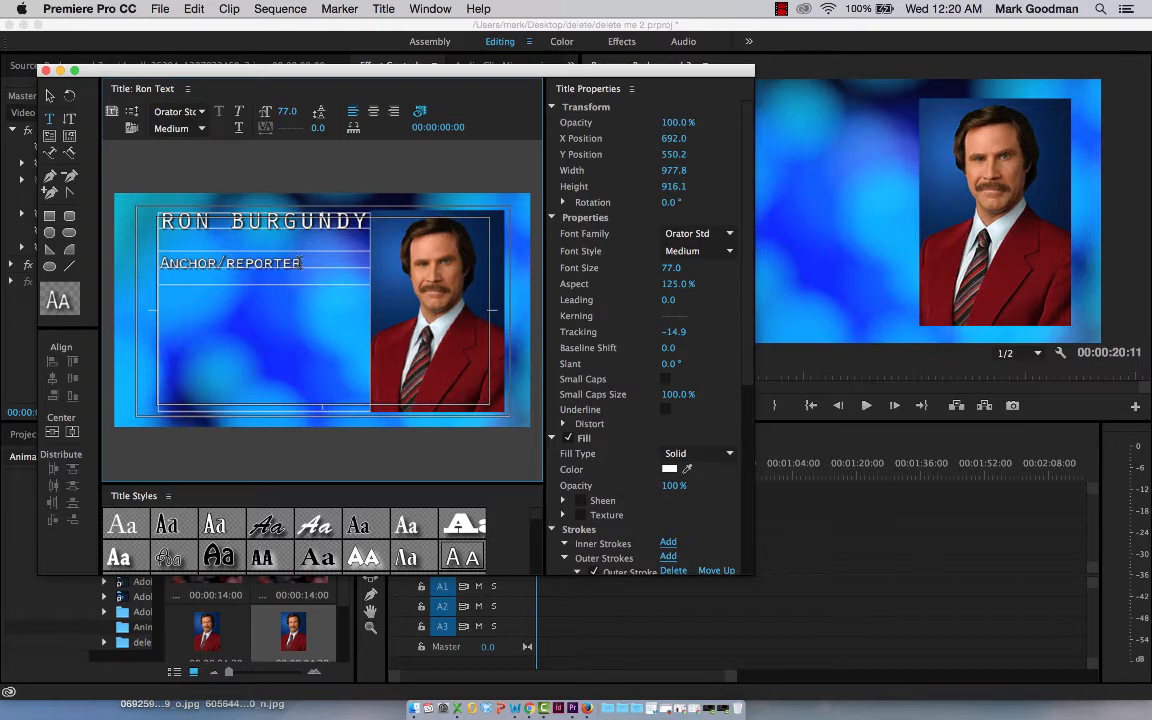
text(P: ###)
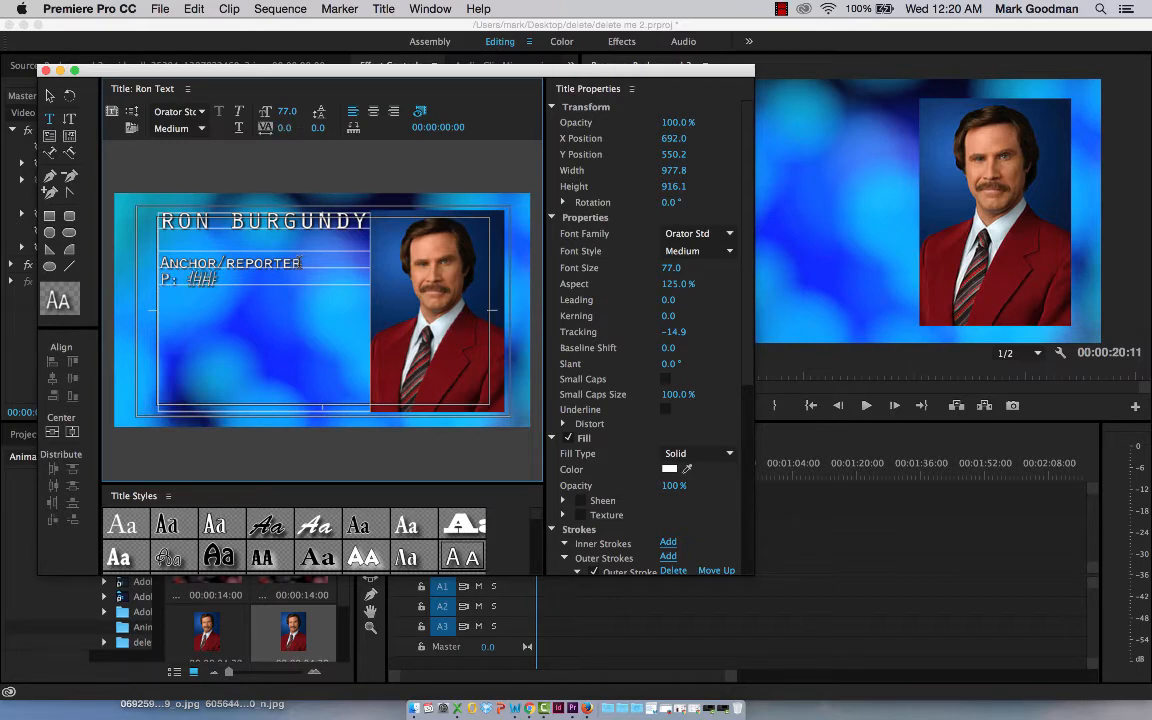
text(-###-####)
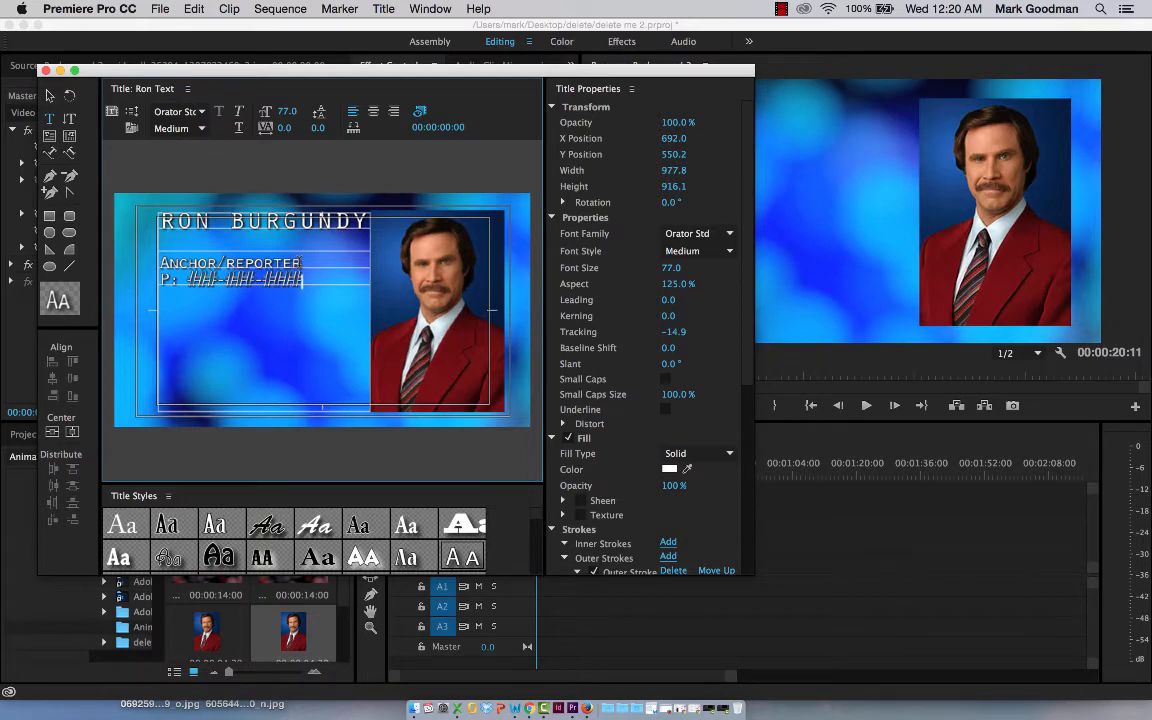
click(49, 95)
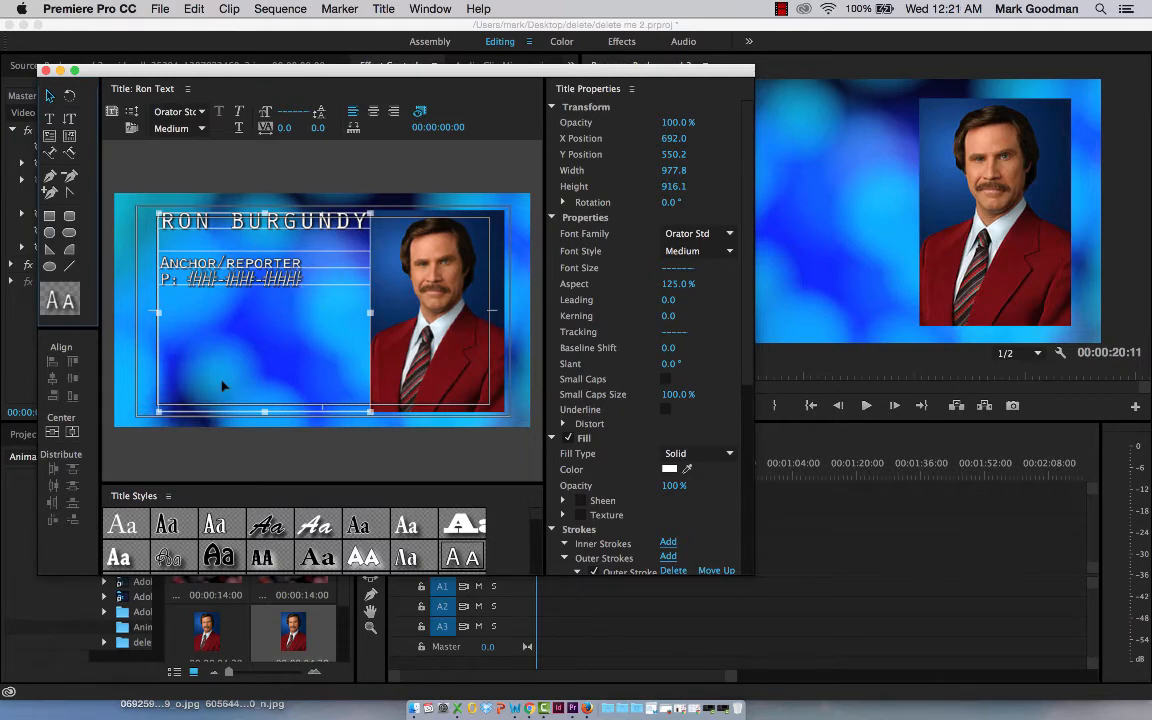
click(45, 70)
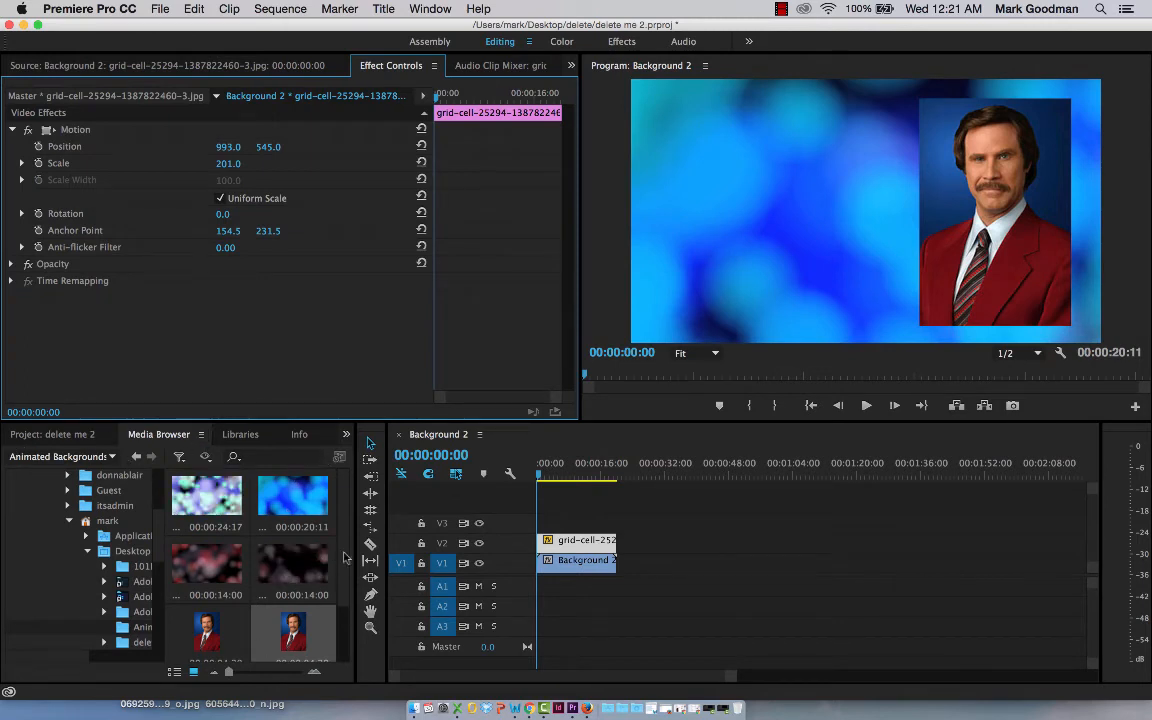
Step: Place the Ron Text title on V3 above the portrait, spanning the full length of the background clip, and preview the sequence
scroll(338, 602, down, 3)
scroll(330, 580, up, 3)
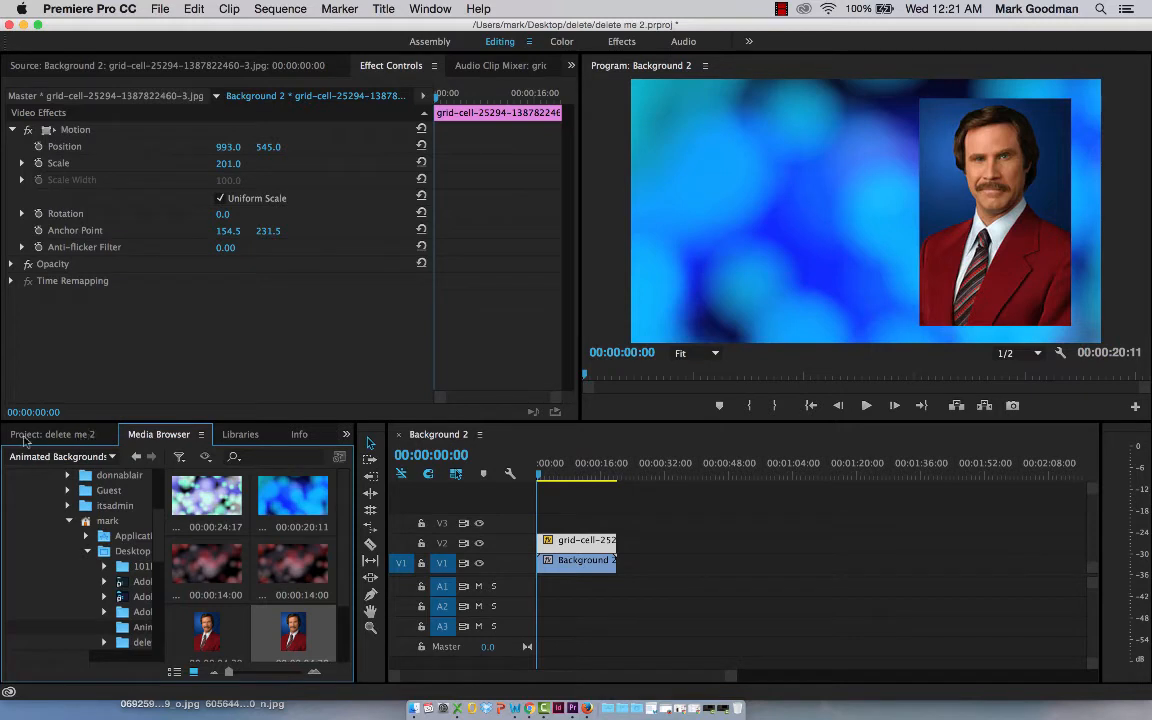
click(57, 436)
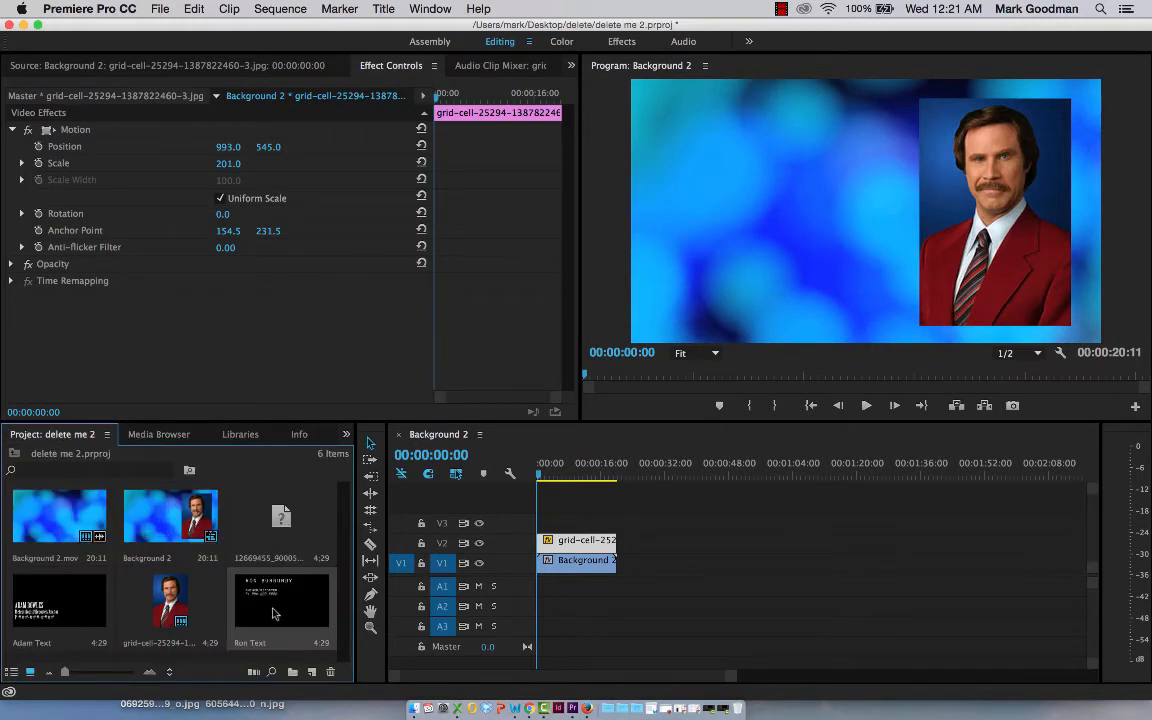
drag(272, 613, 614, 521)
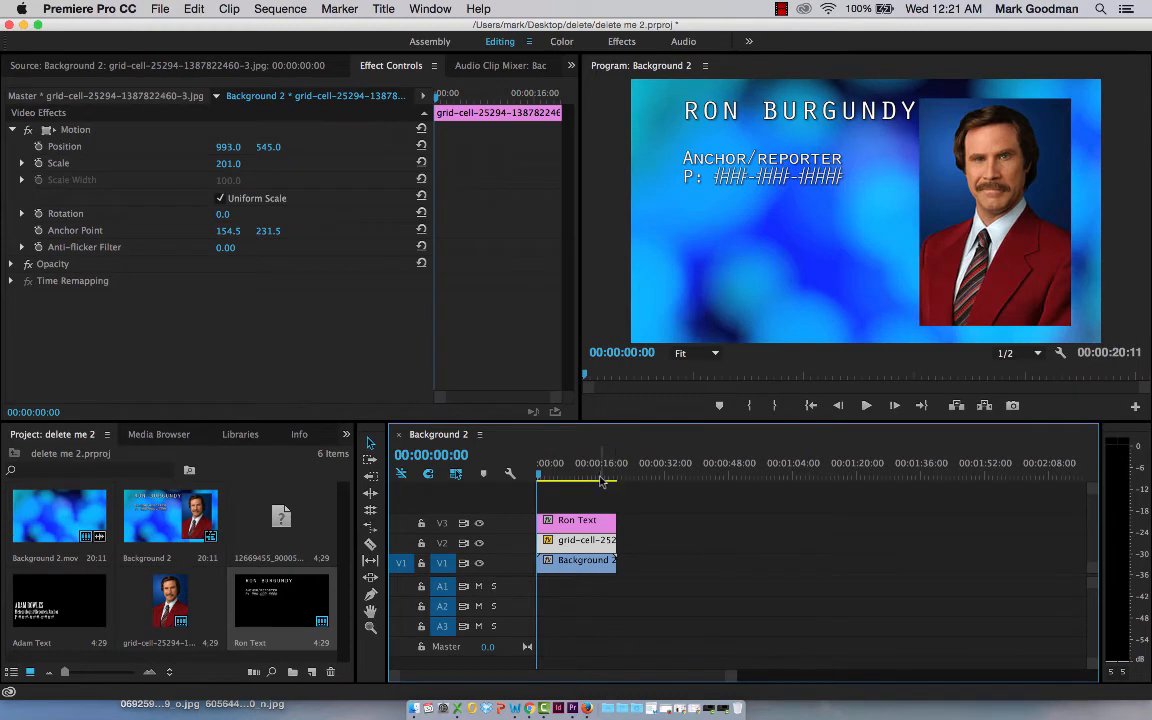
key(space)
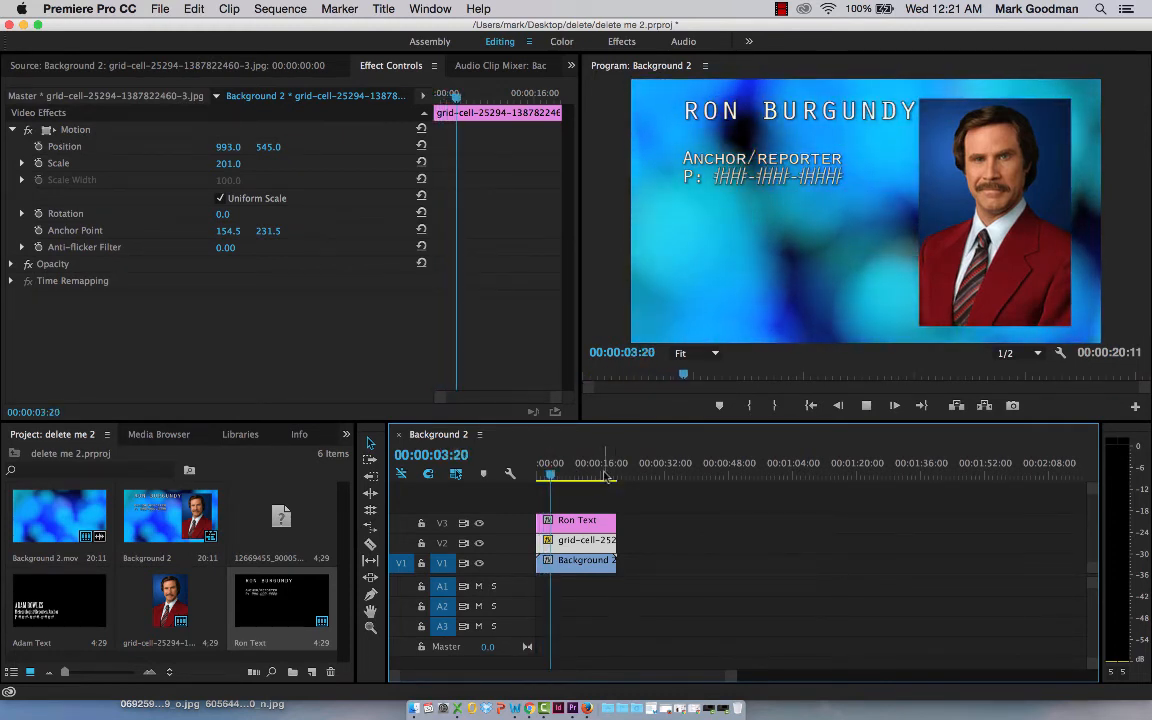
key(space)
Step: Reopen the Ron Text title, move its text block lower and away from the portrait, and shorten the box to about 393 high
double_click(556, 521)
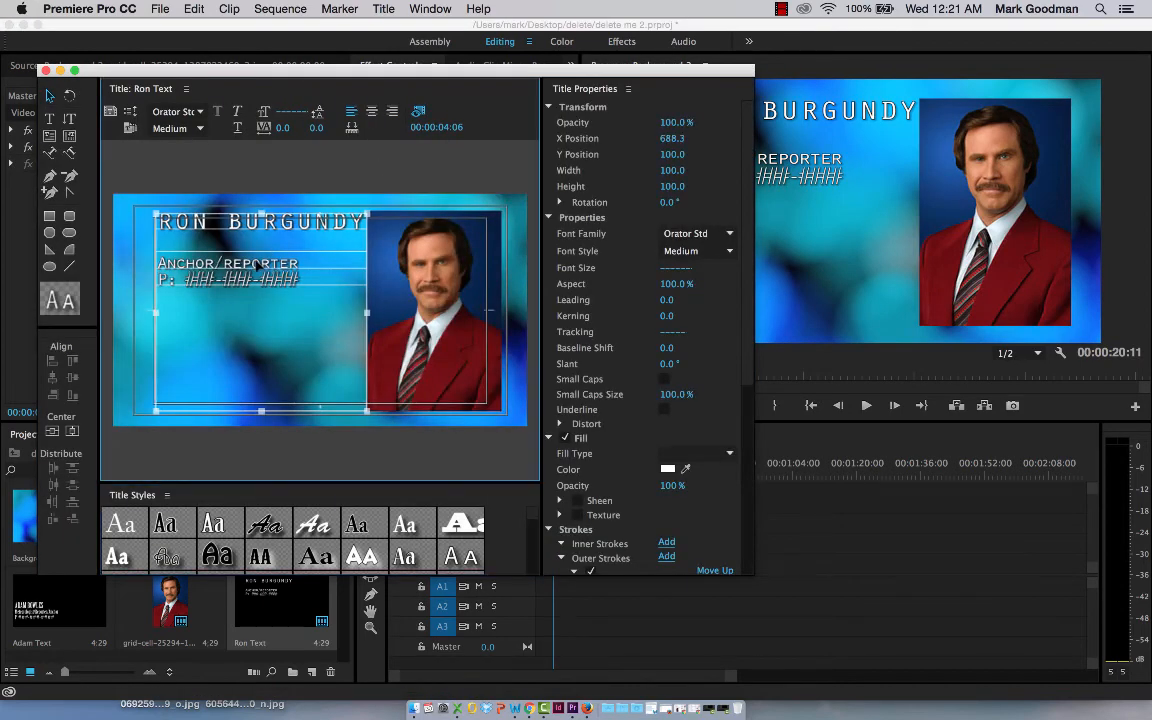
drag(256, 265, 235, 265)
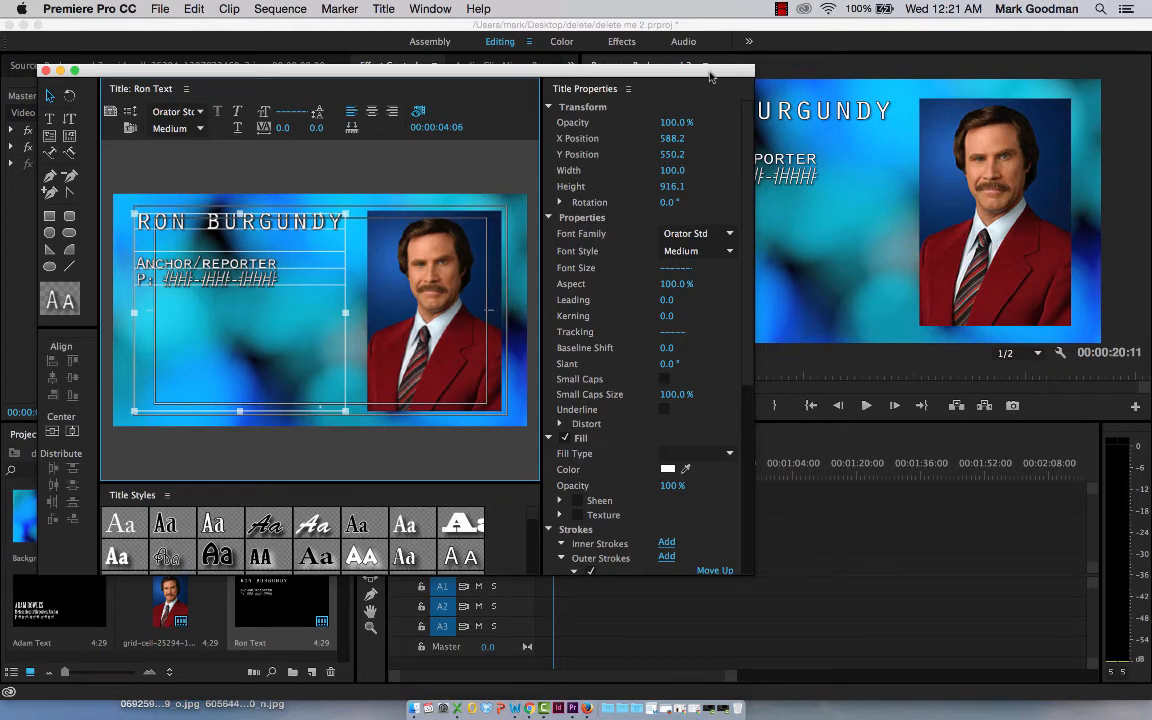
drag(270, 263, 268, 342)
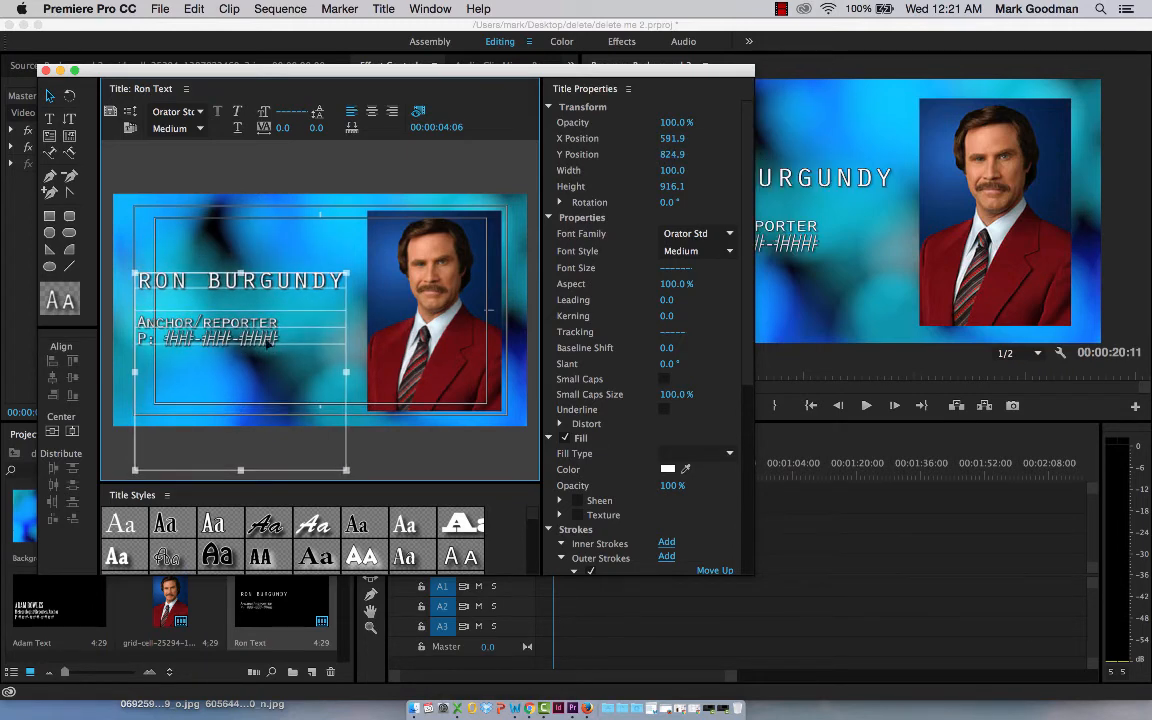
drag(262, 470, 249, 324)
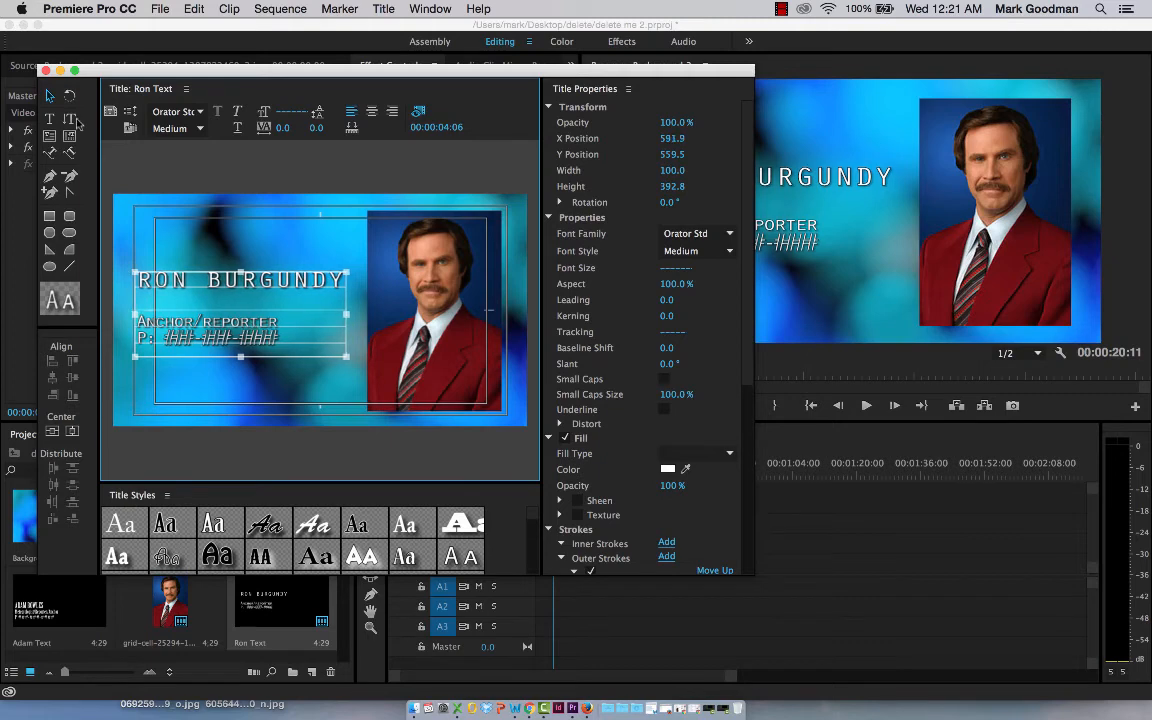
click(43, 70)
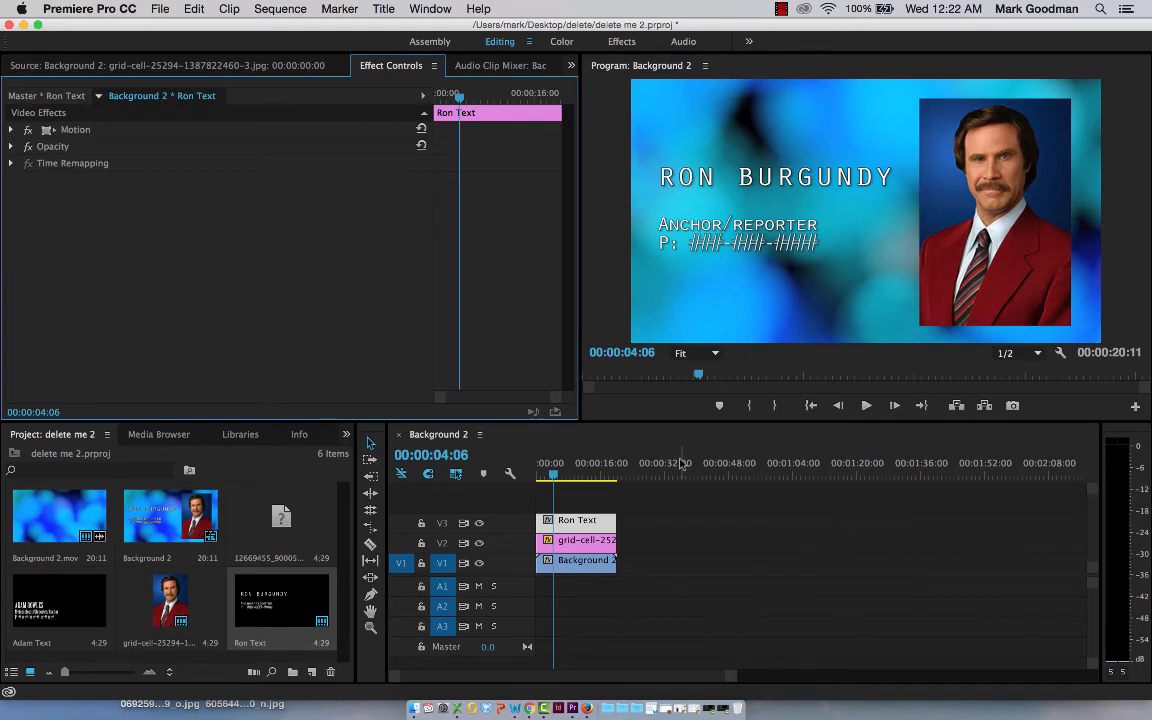
Step: Mark the sequence range through 00:00:20:11 and open the media export settings for the Background 2 sequence
key(End)
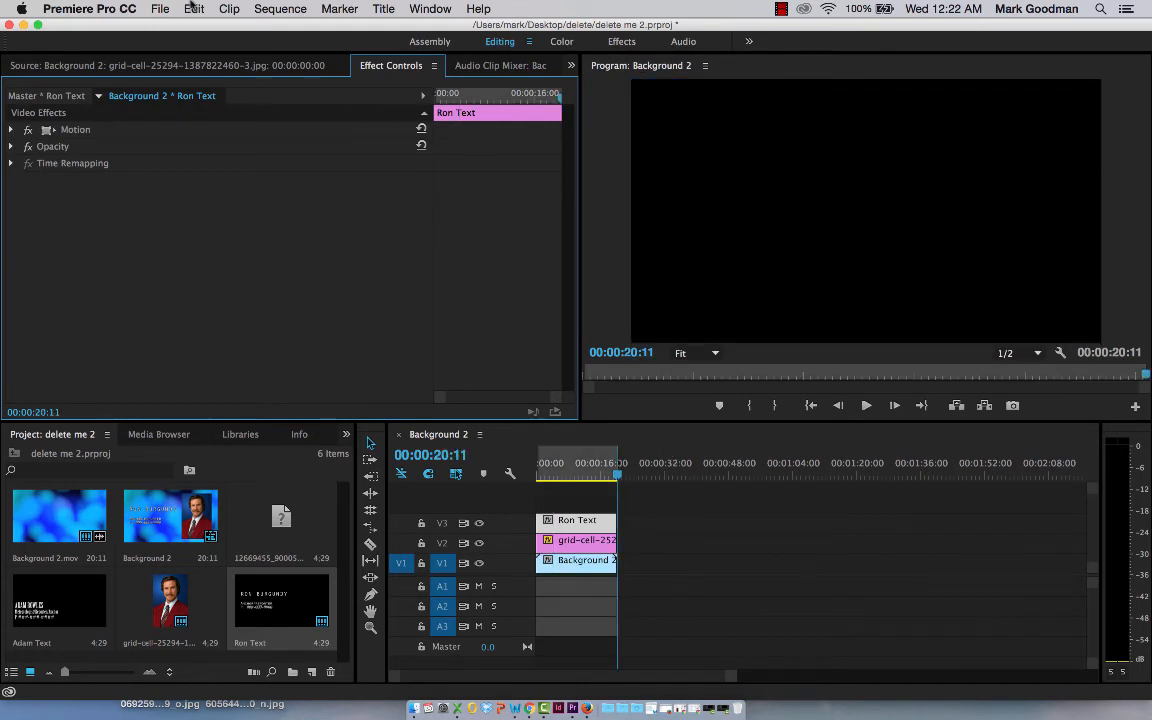
click(164, 8)
mouse_move(314, 414)
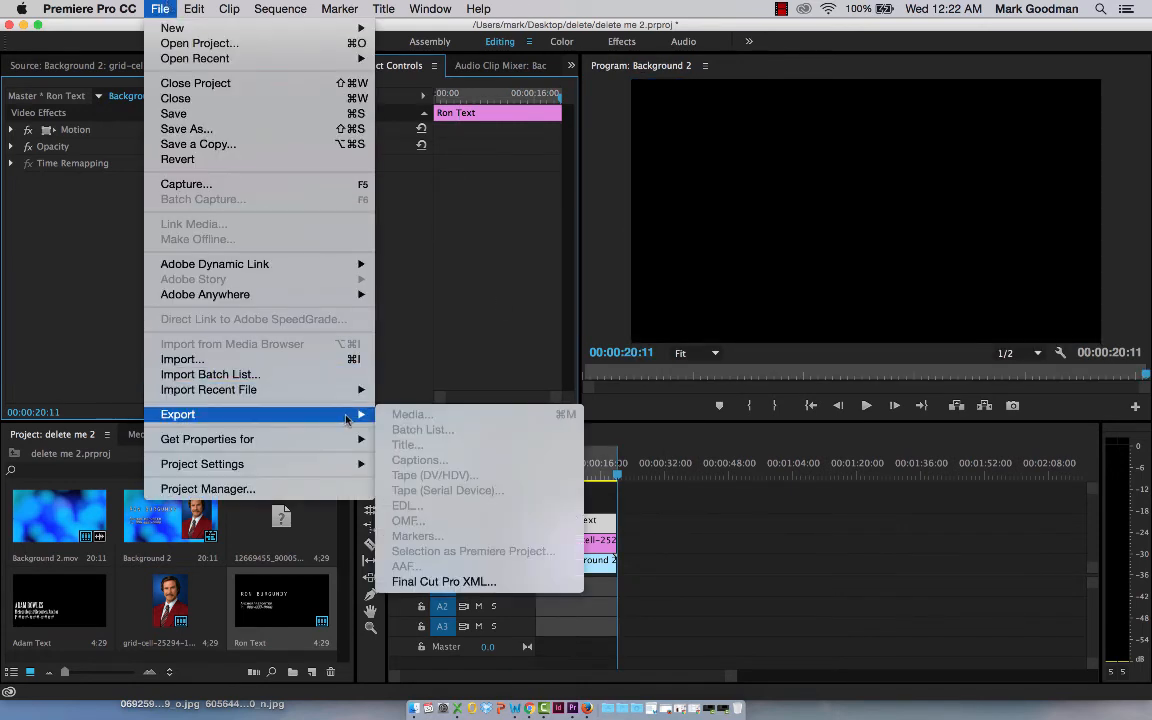
click(620, 572)
click(657, 528)
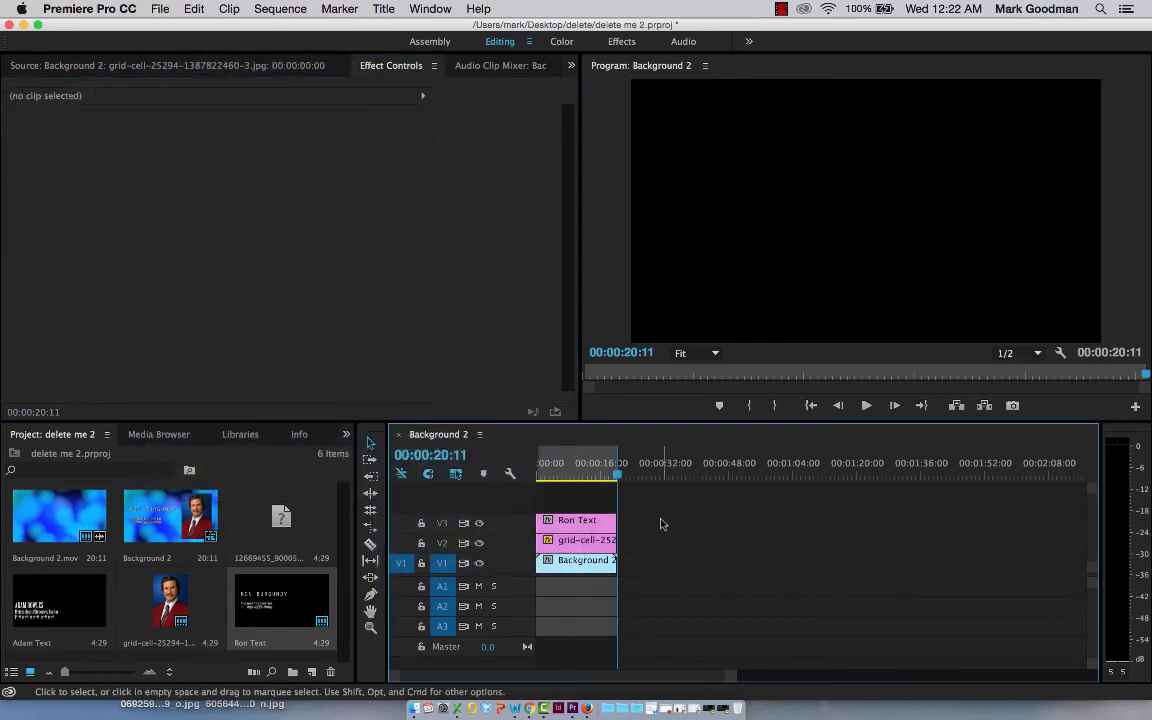
click(165, 8)
mouse_move(335, 414)
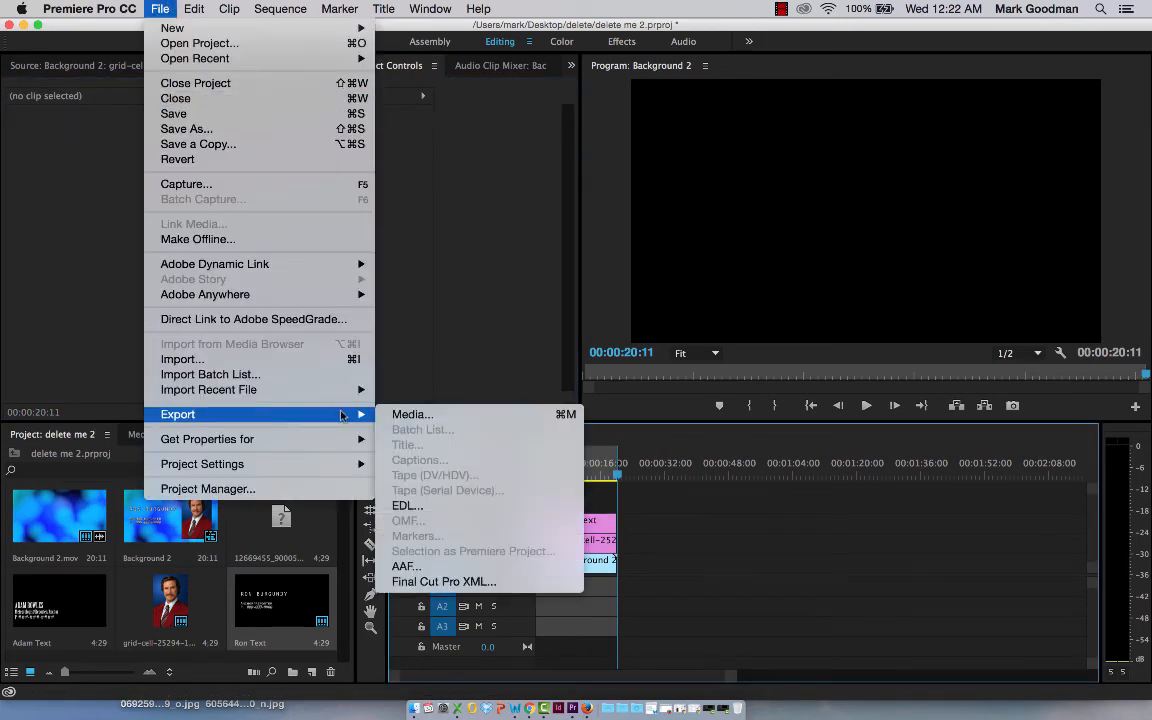
click(408, 415)
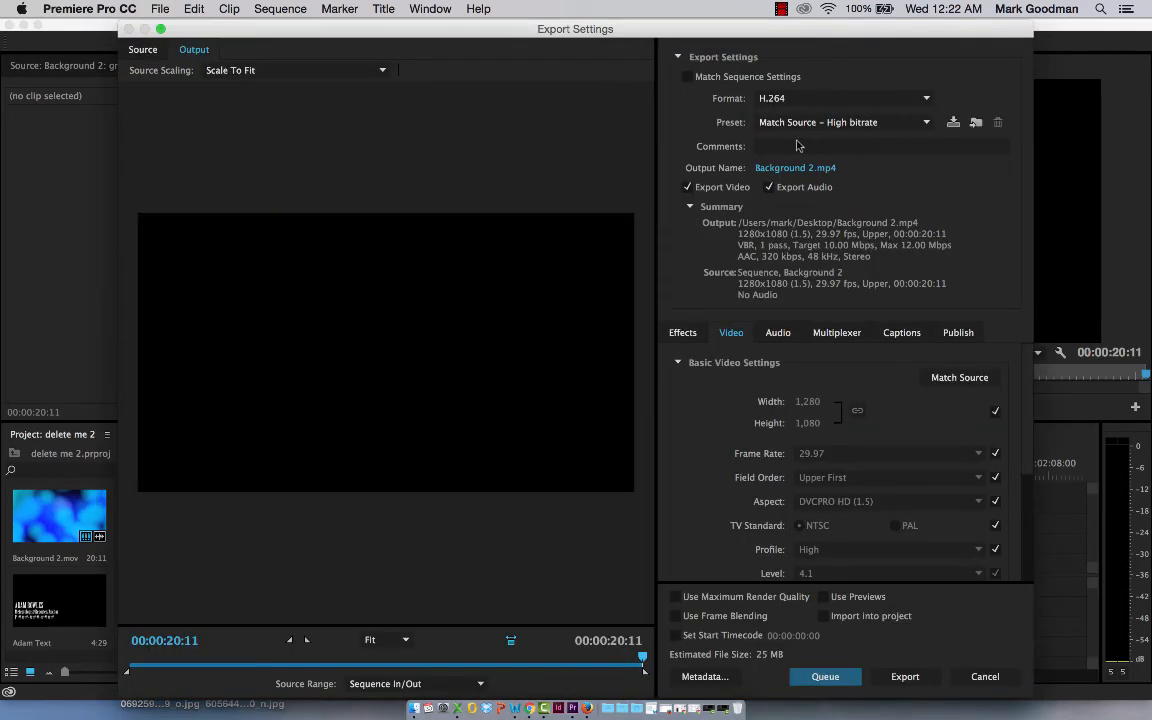
Step: Name the export file with the person's first initial and surname followed by "Text", saving it to the Desktop
click(793, 170)
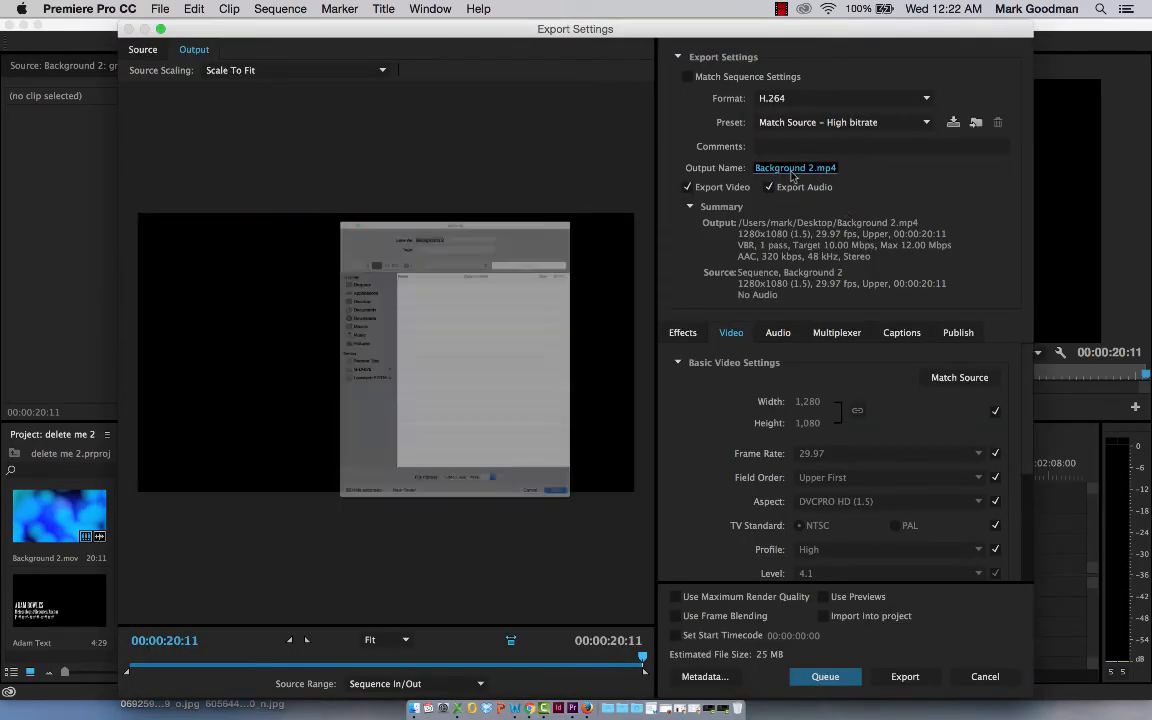
text(TGawr)
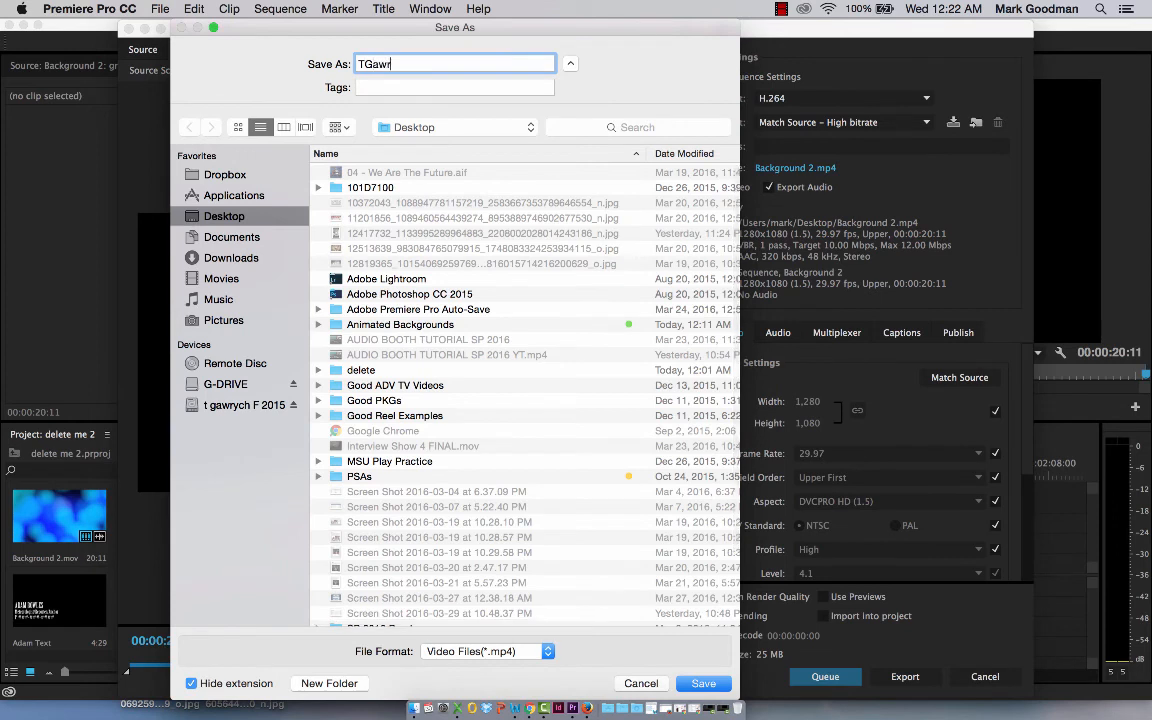
text(yc)
key(BackSpace)
text(ychText)
click(706, 685)
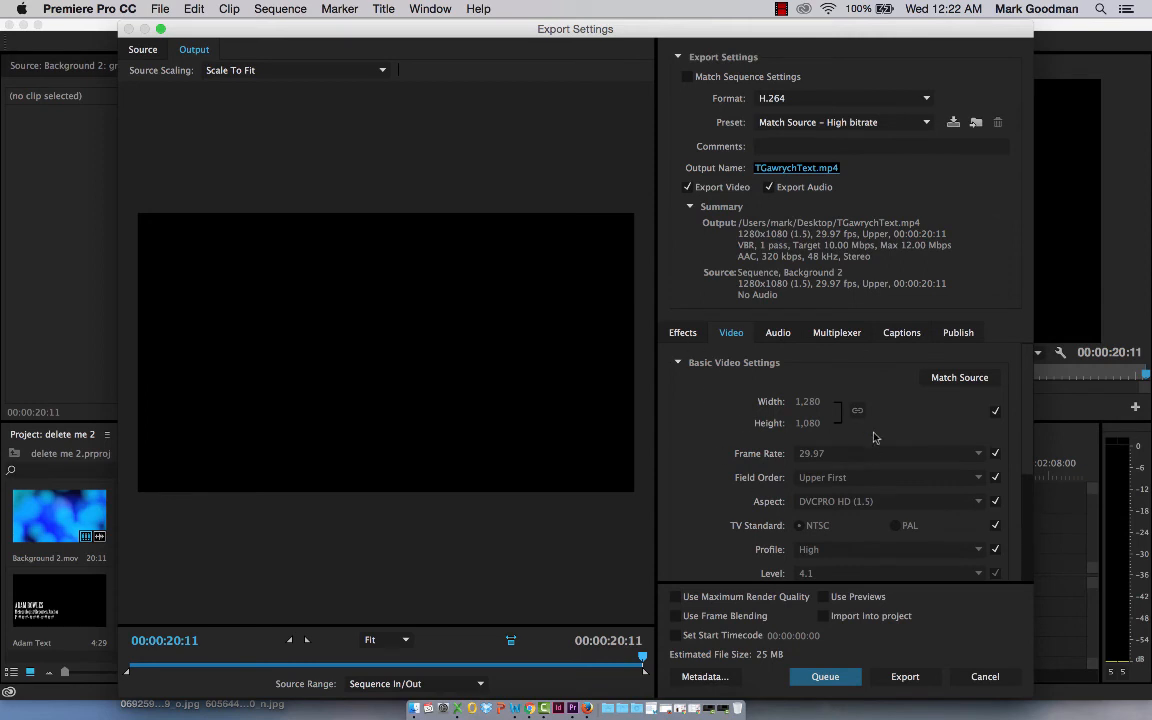
Step: Export the sequence in H.264 format with the HD 1080p 29.97 preset
click(927, 99)
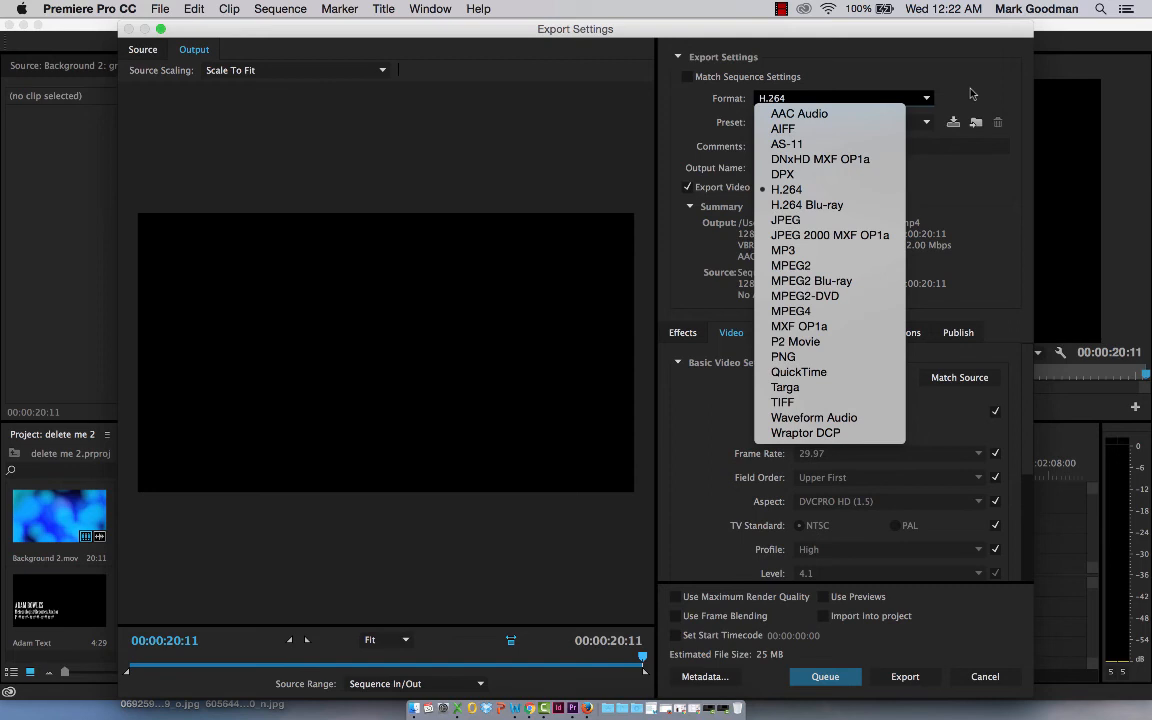
click(872, 190)
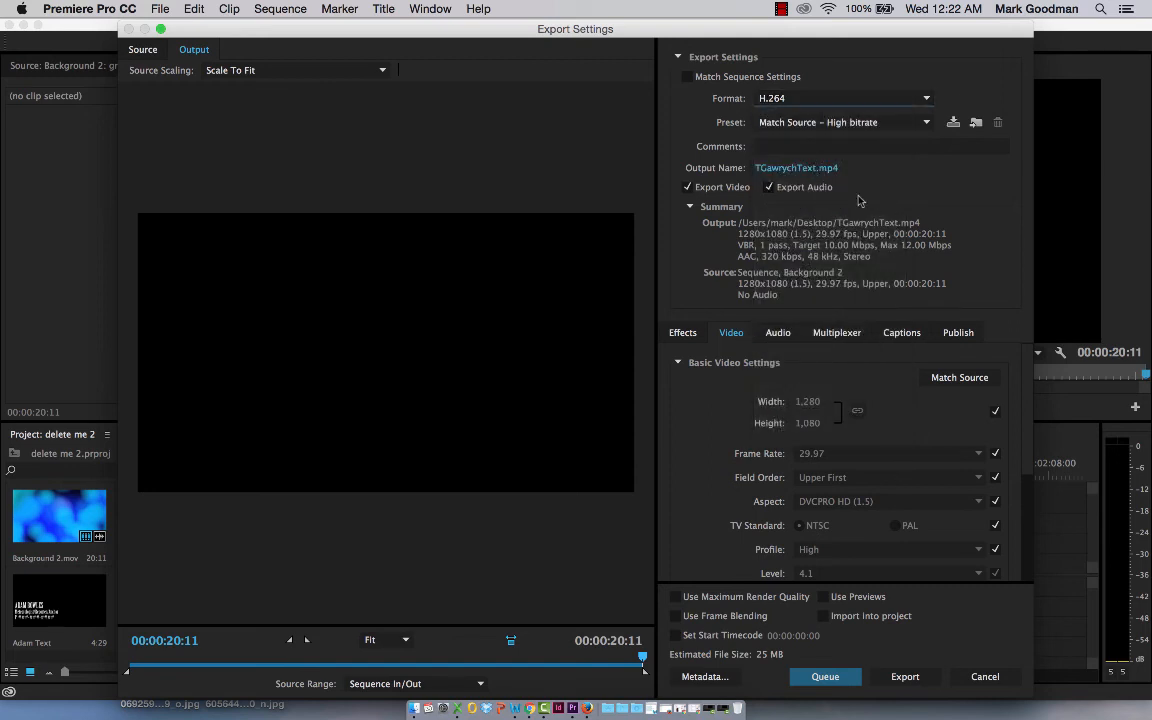
click(889, 123)
mouse_move(875, 697)
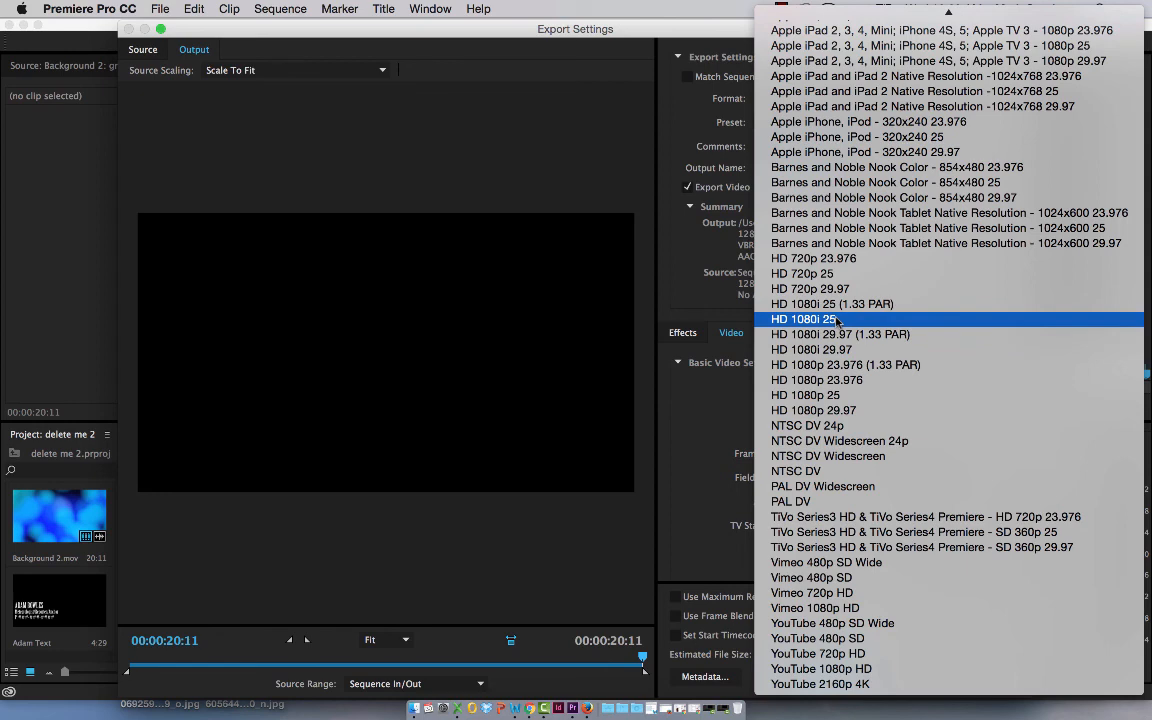
click(857, 410)
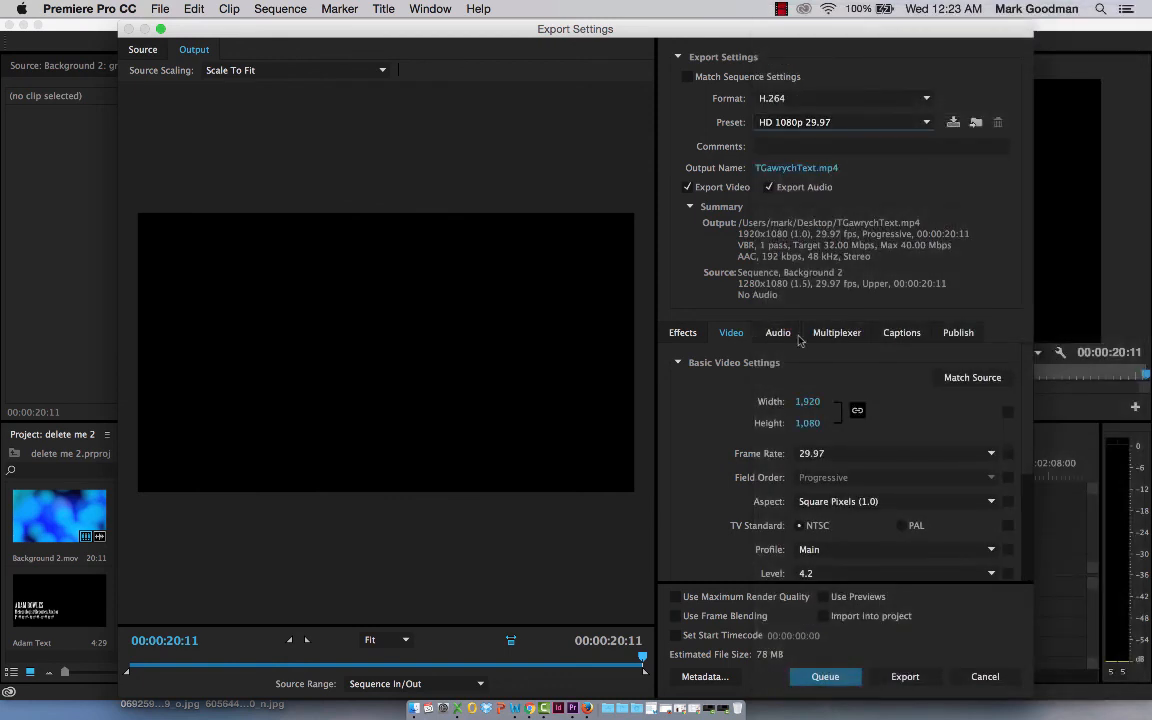
click(903, 677)
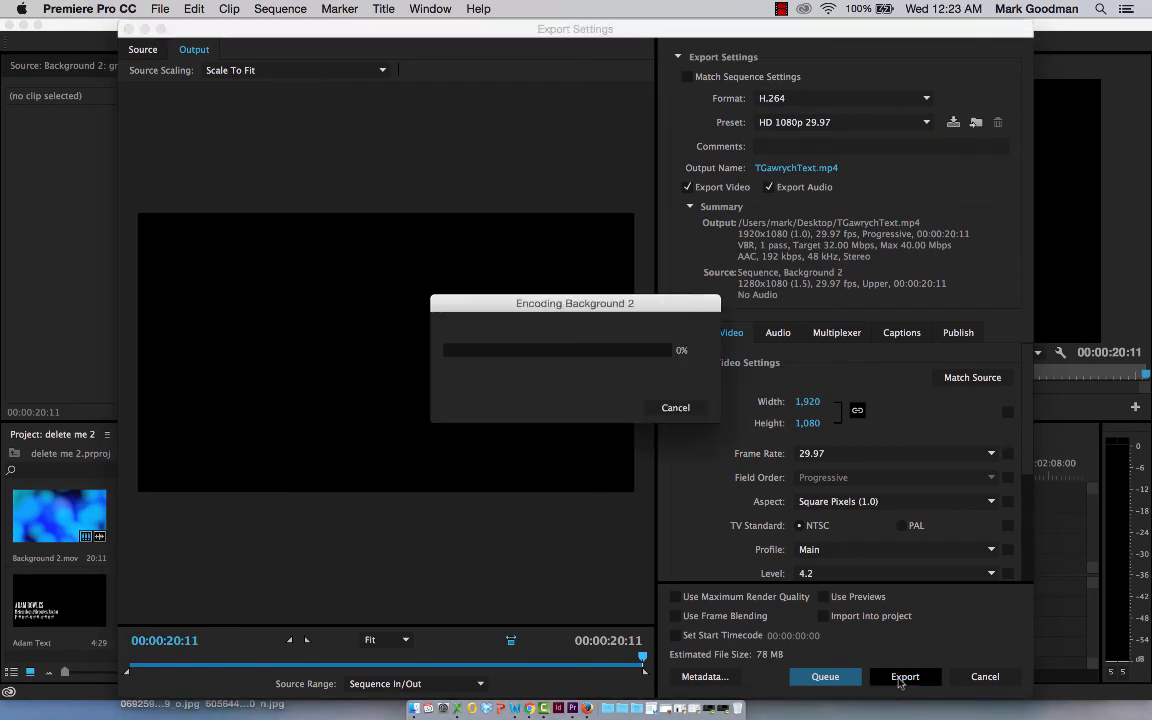